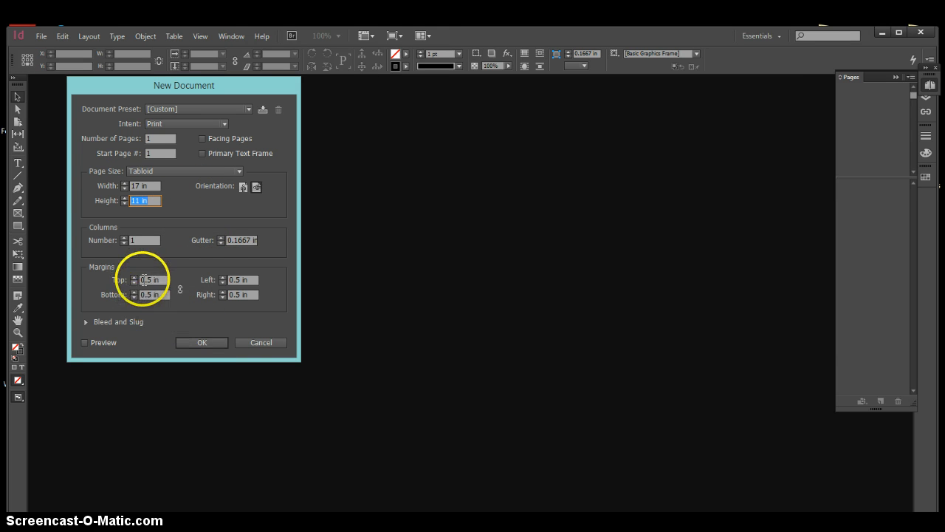
Set the column gutter to 0.125 in and create the single-page landscape Tabloid document
left_click(222, 241)
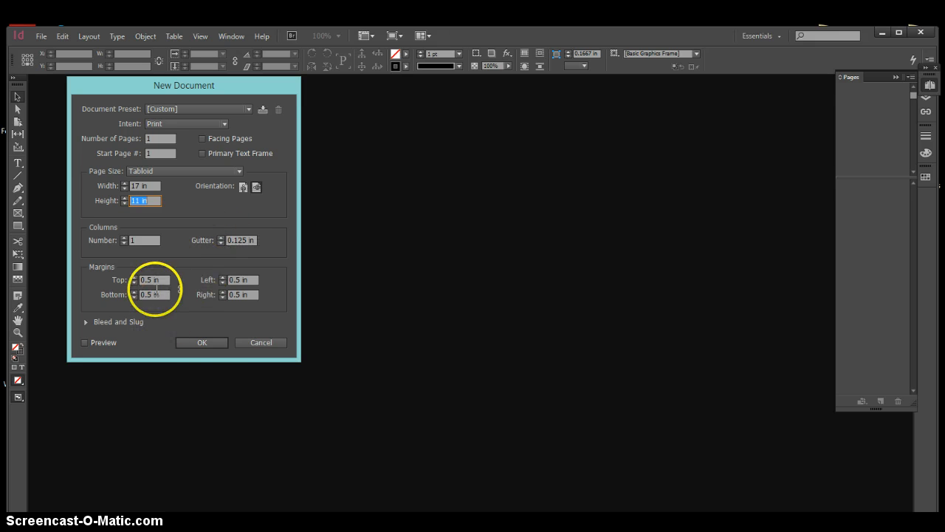
left_click(201, 343)
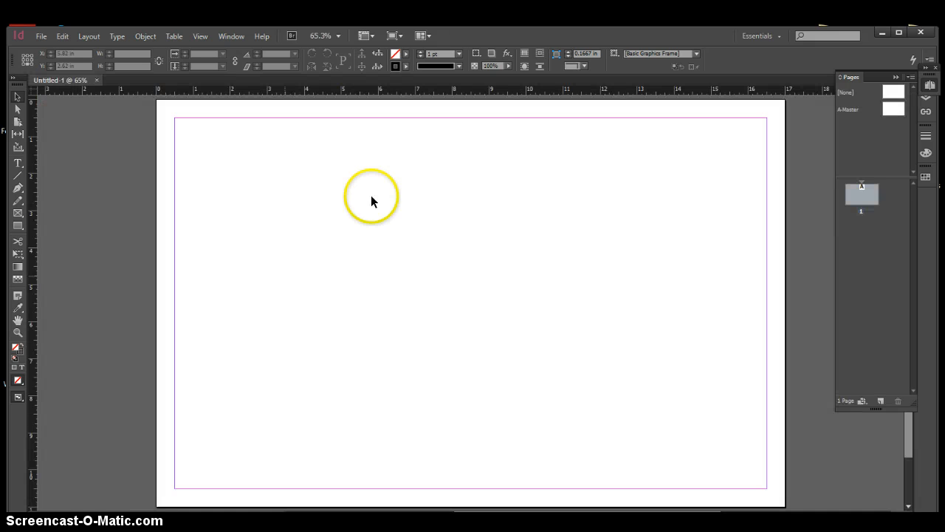
Create a second master page with prefix B, Tabloid size, based on no other master
left_click(853, 110)
right_click(878, 144)
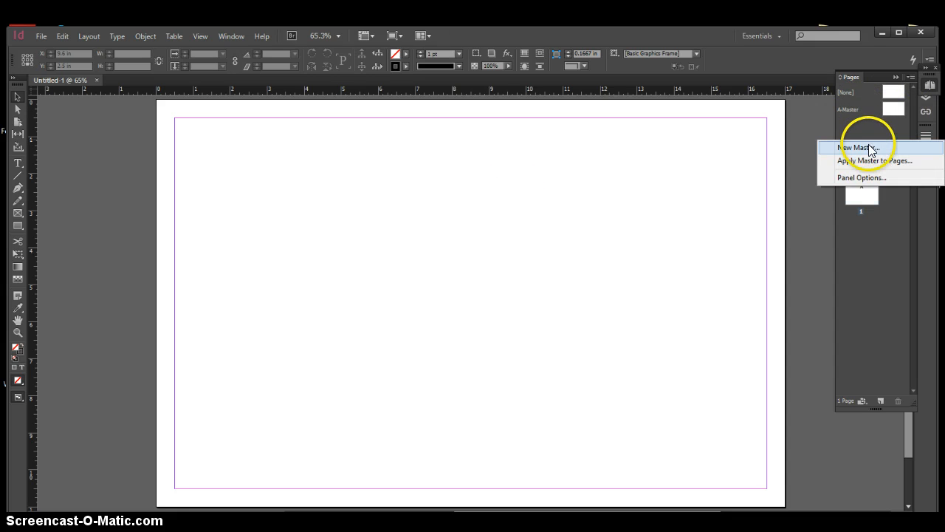
left_click(870, 148)
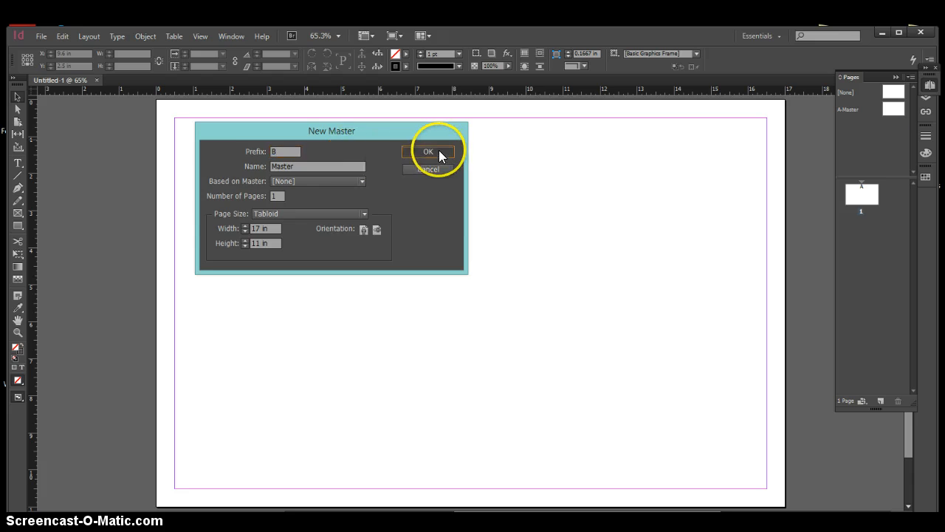
left_click(428, 151)
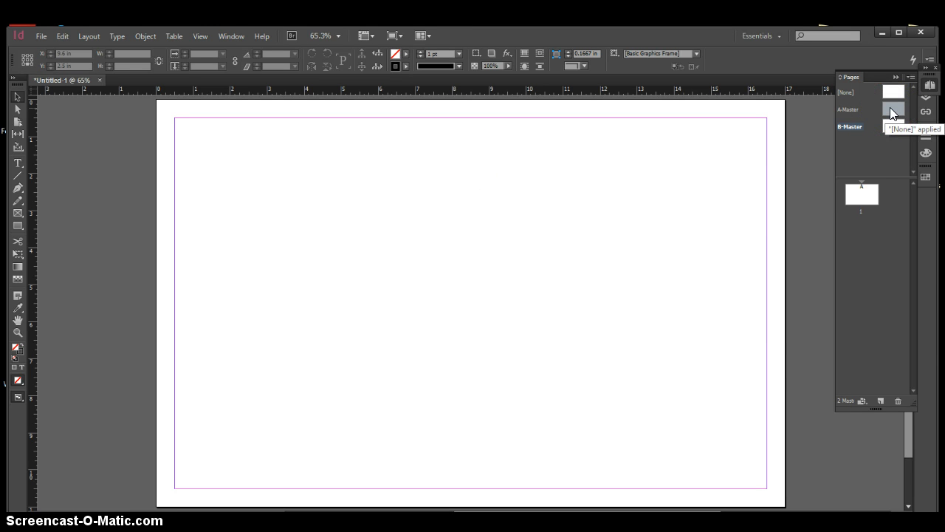
Open the A-Master page for editing
left_click_drag(890, 111, 579, 161)
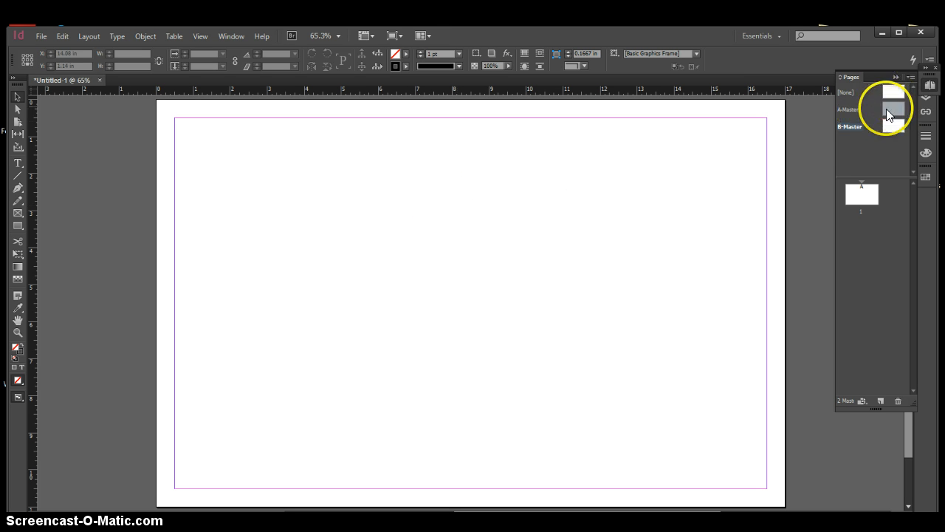
left_click_drag(888, 113, 575, 244)
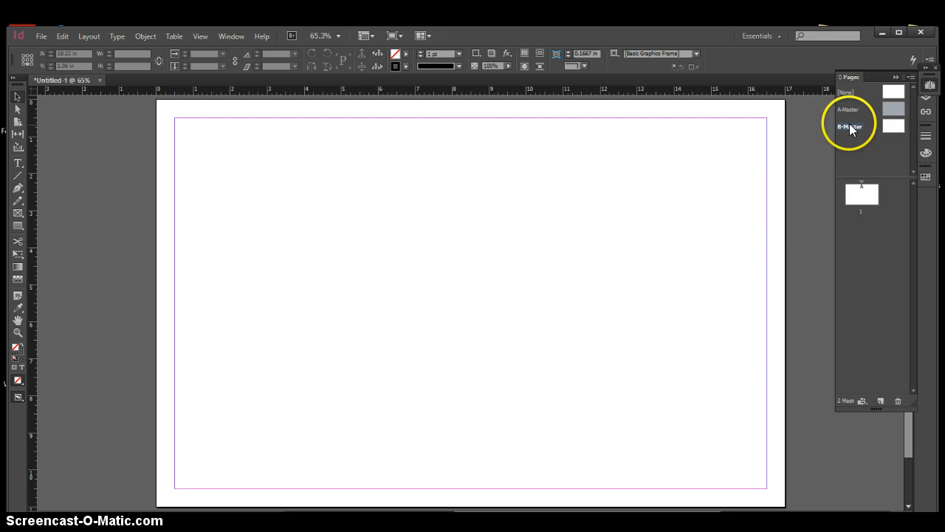
left_click(894, 109)
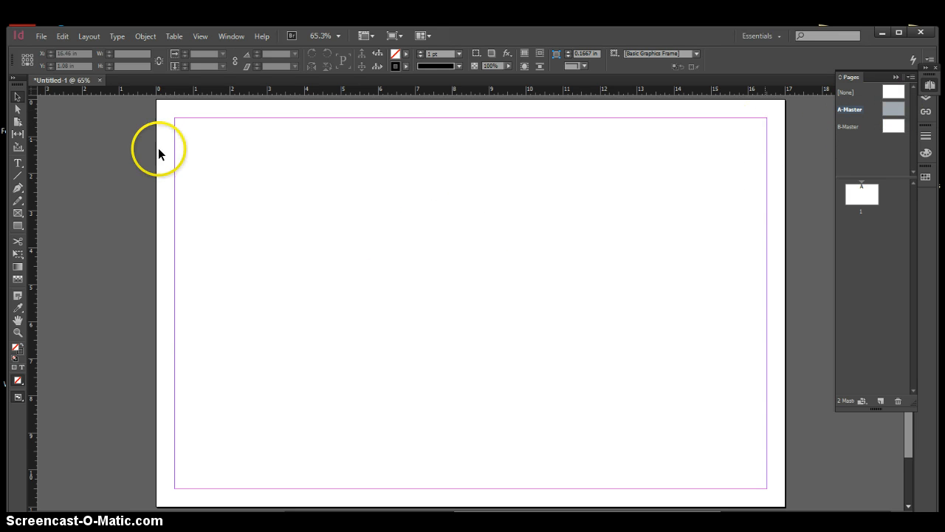
Draw a square frame about 1.66 in wide and high in the upper-left margin corner of A-Master
scroll(451, 215, "down", 1)
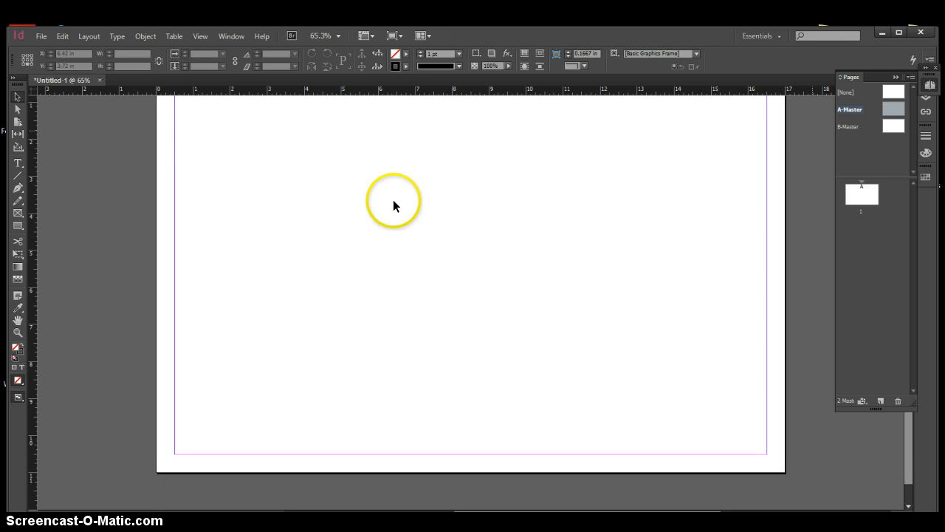
scroll(393, 206, "up", 1)
left_click(17, 225)
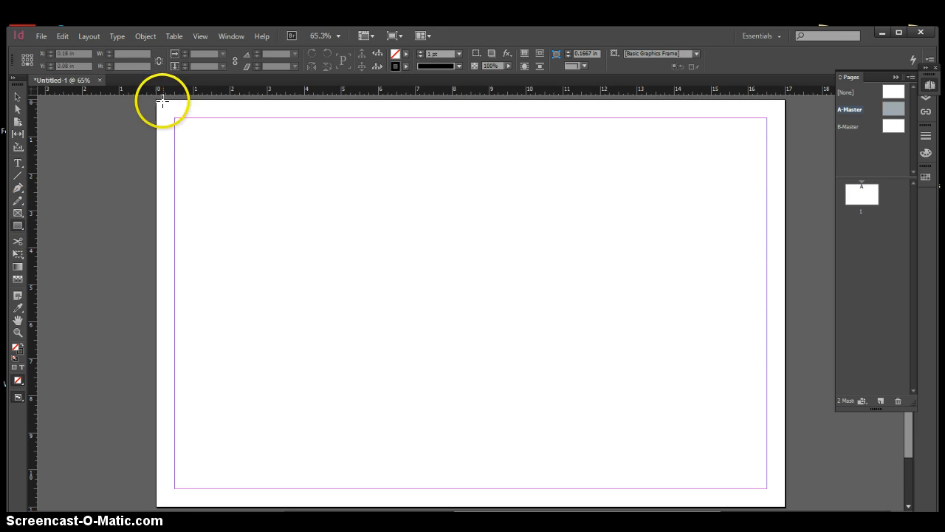
left_click_drag(174, 118, 217, 171)
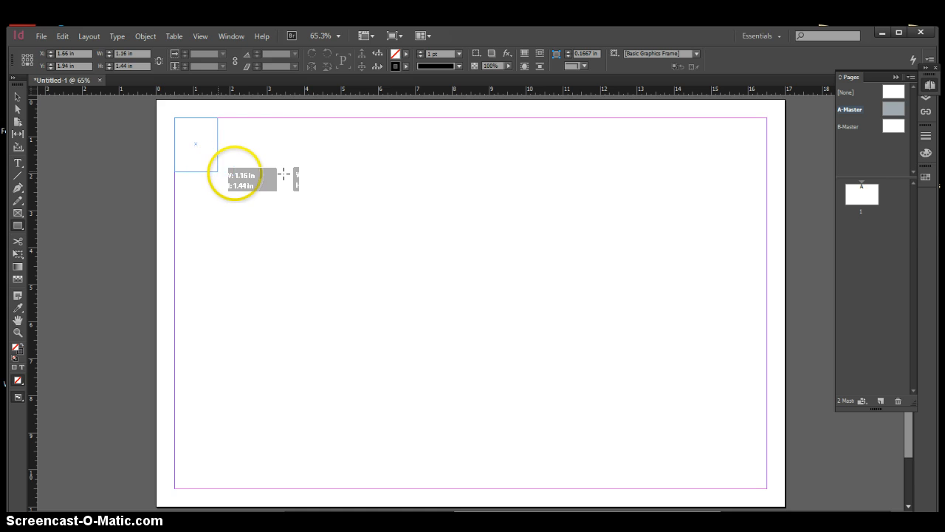
left_click_drag(284, 174, 236, 177)
left_click(18, 97)
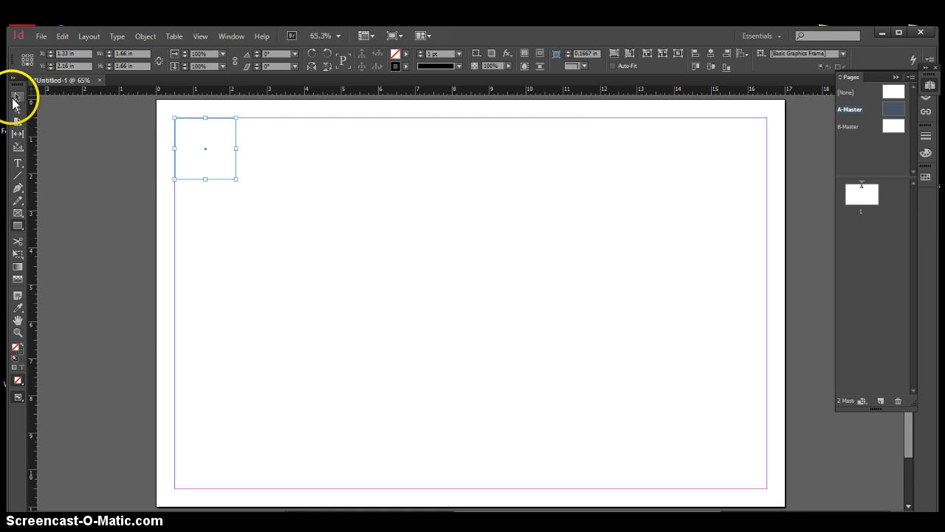
Fill the square with the red swatch C=15 M=100 Y=100 K=0 and keep it selected
left_click(406, 54)
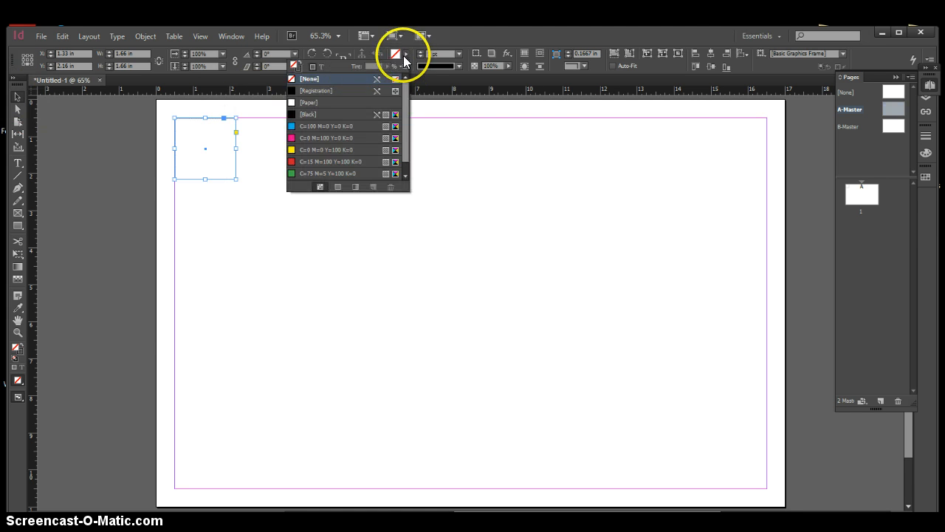
left_click(292, 161)
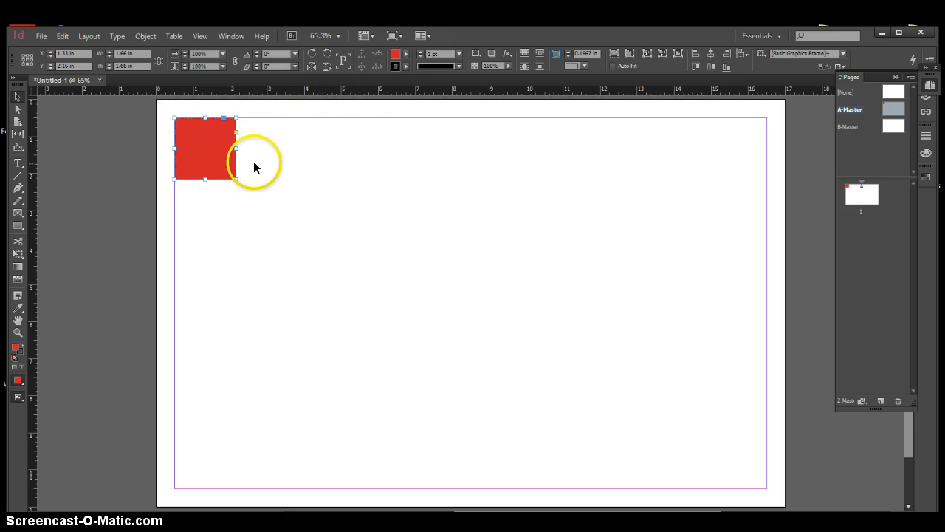
left_click(270, 157)
left_click(224, 150)
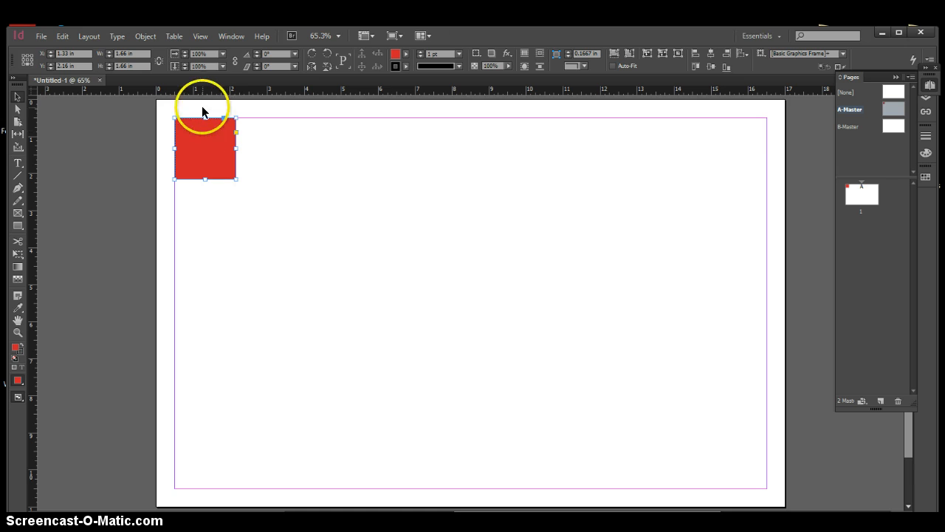
Convert the red square on A-Master to an interactive button
right_click(211, 149)
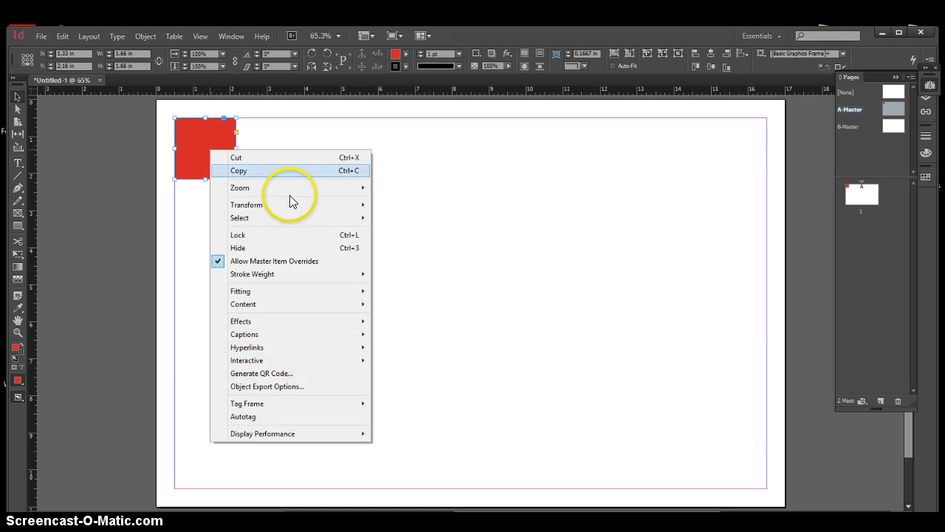
left_click(291, 134)
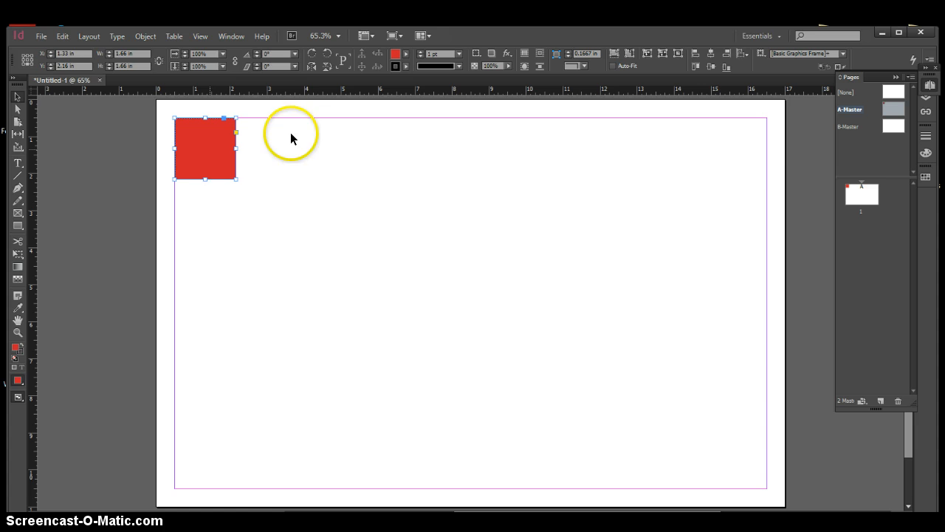
left_click(96, 36)
left_click(124, 37)
left_click(142, 36)
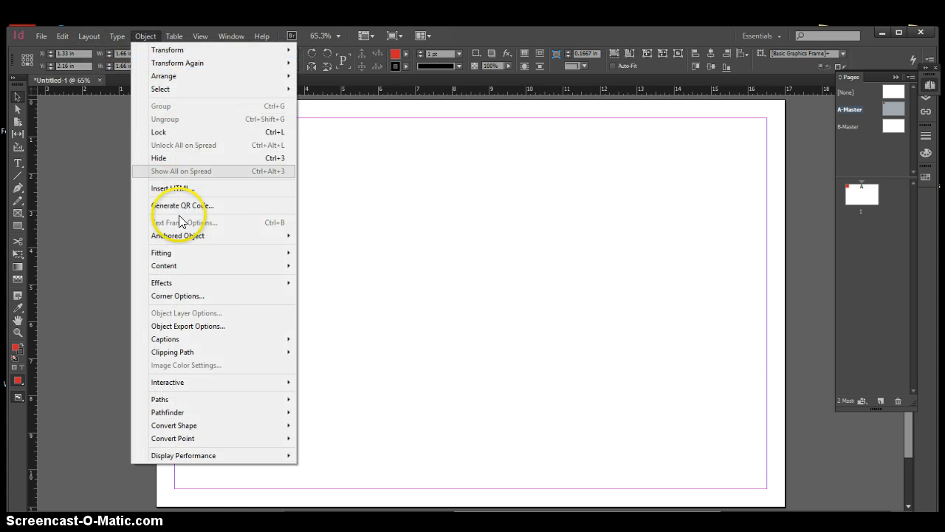
mouse_move(210, 380)
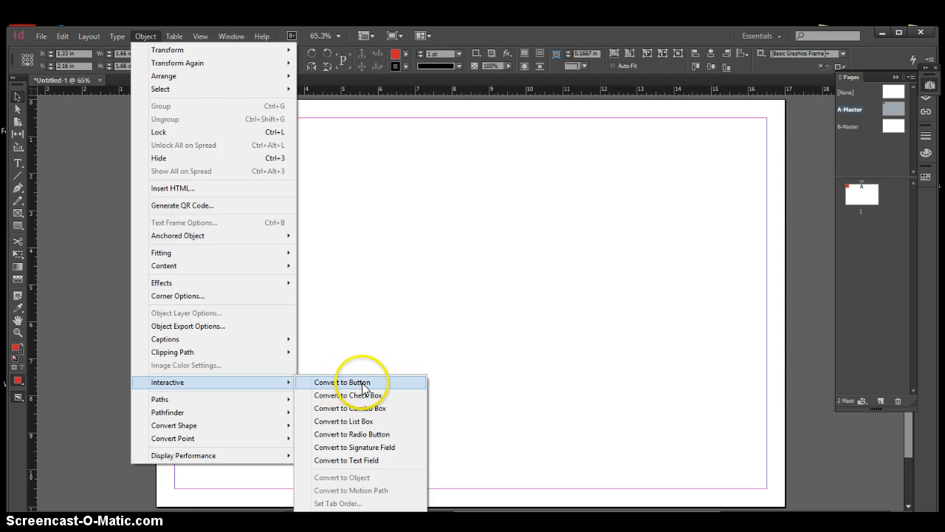
left_click(340, 383)
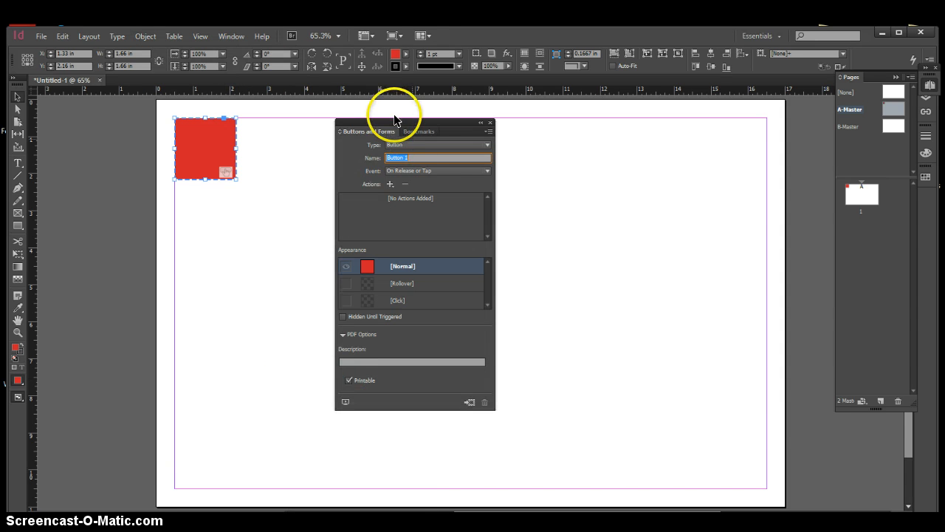
Set the button's event to On Click and add a Go To Next Page action
left_click_drag(395, 122, 420, 105)
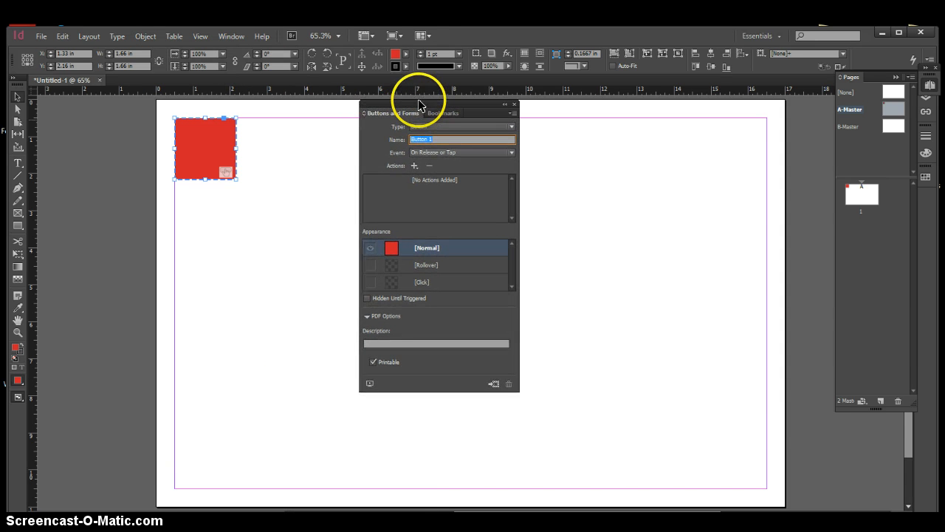
left_click(426, 153)
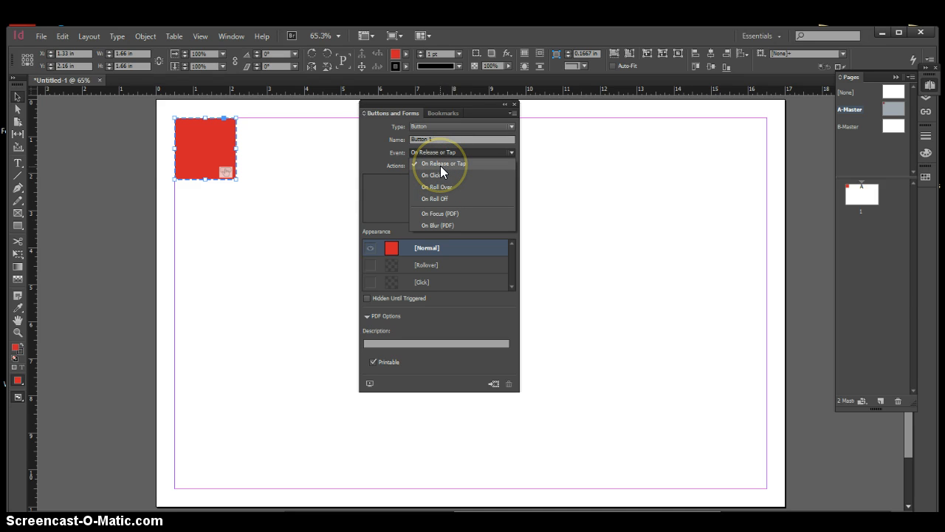
left_click(429, 175)
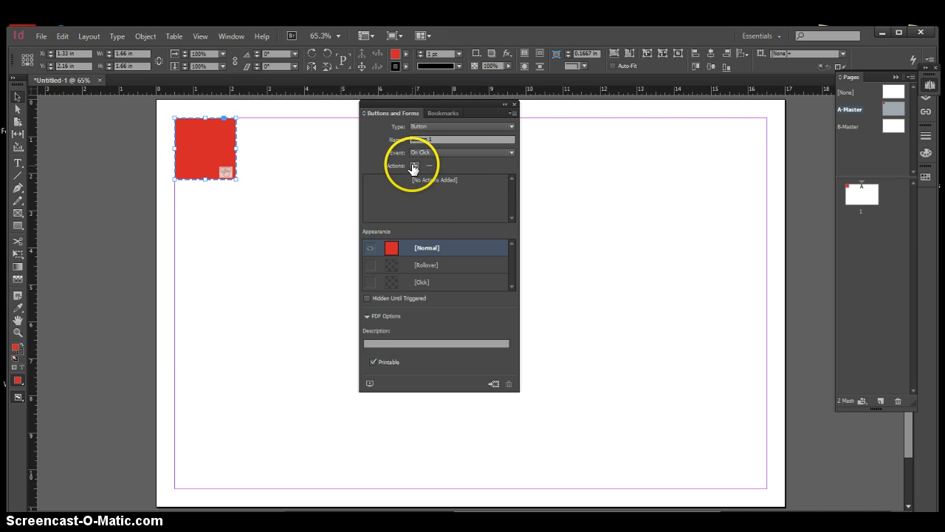
left_click(415, 167)
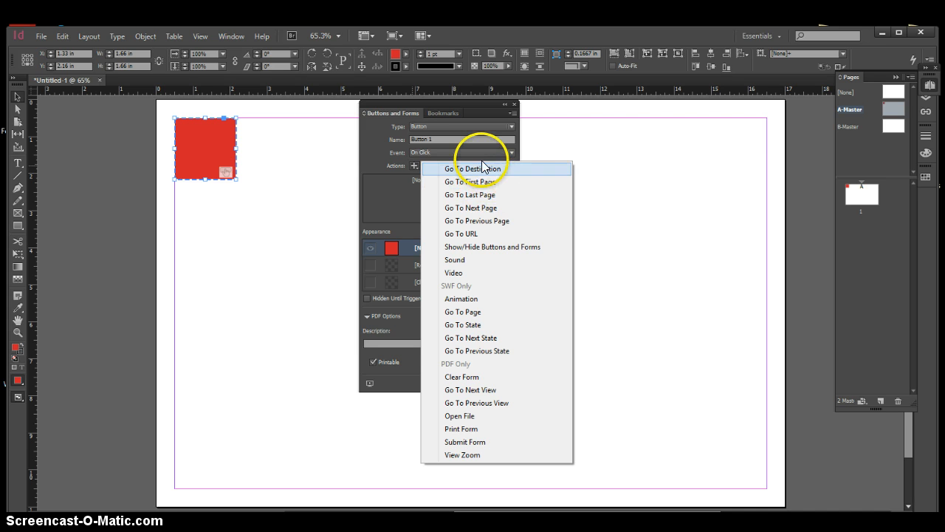
left_click(471, 208)
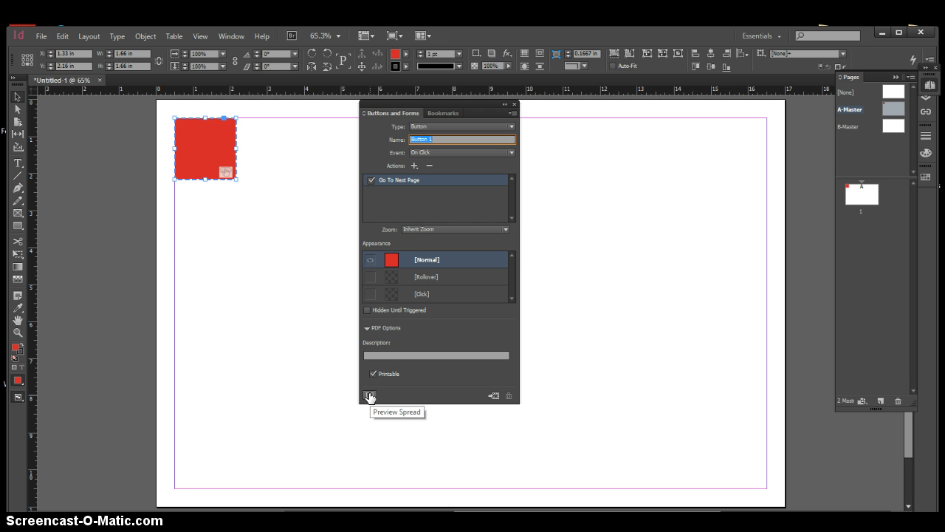
Preview the spread with the red button, then close the preview and the button settings and deselect the button
left_click(484, 330)
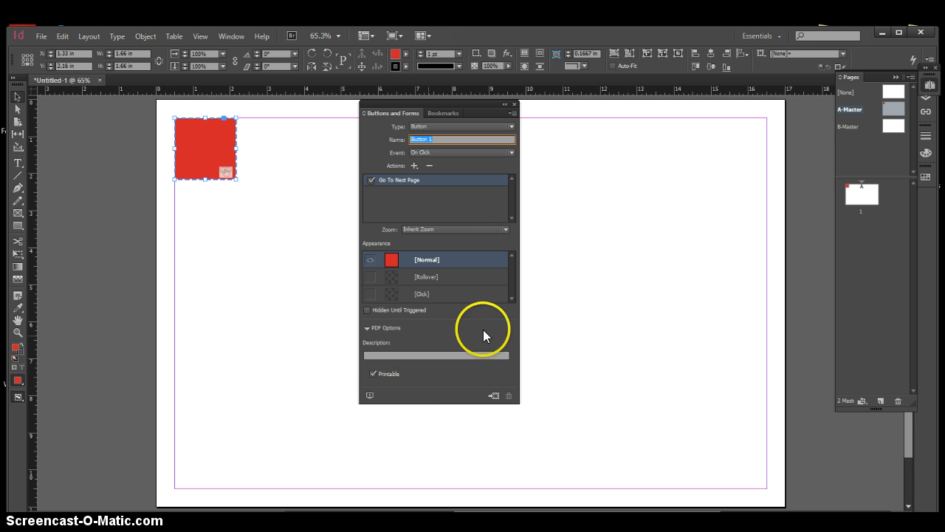
left_click(370, 395)
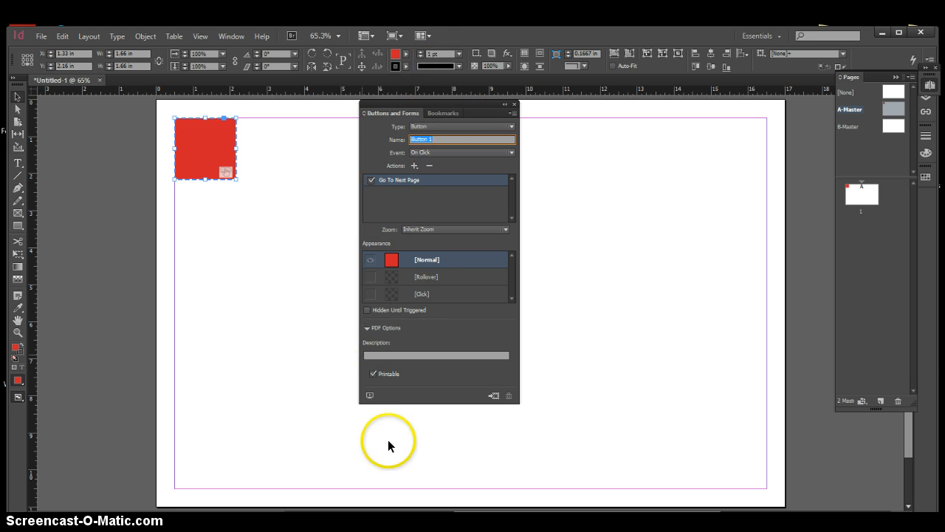
left_click(369, 397)
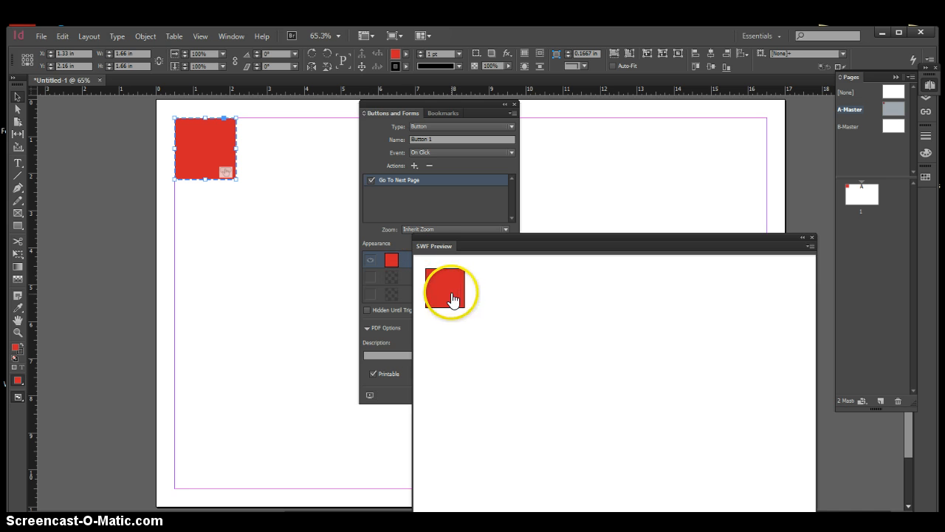
left_click(814, 236)
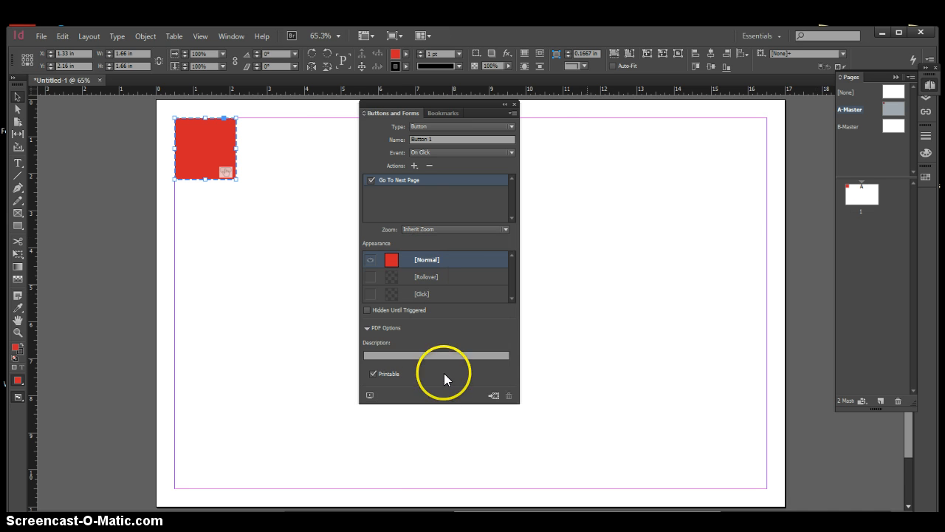
left_click(515, 104)
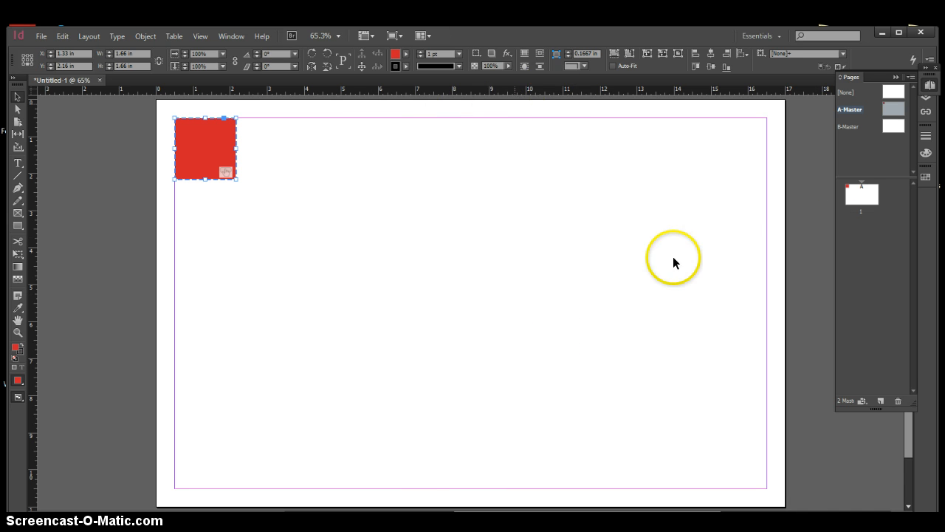
left_click(498, 203)
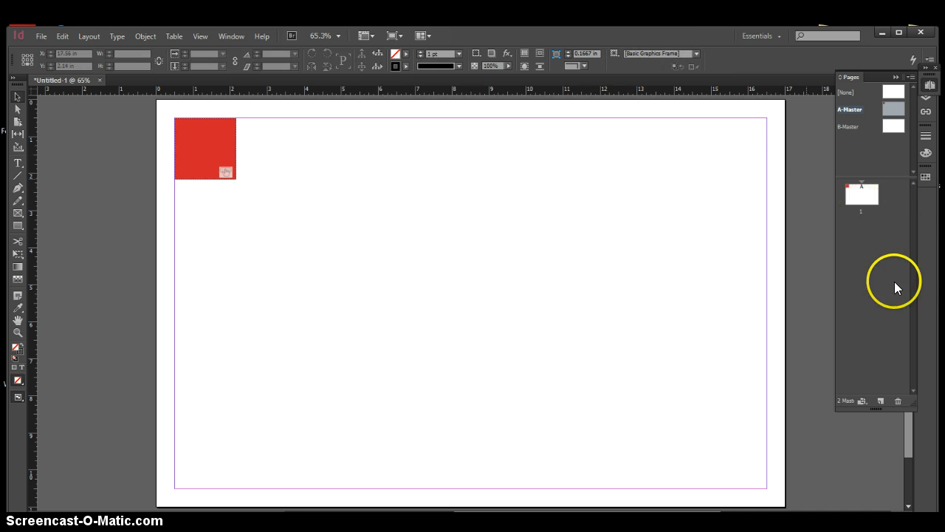
Insert two more pages based on A-Master, one after page 1 and one after page 2, and select page 1
right_click(873, 227)
left_click(871, 234)
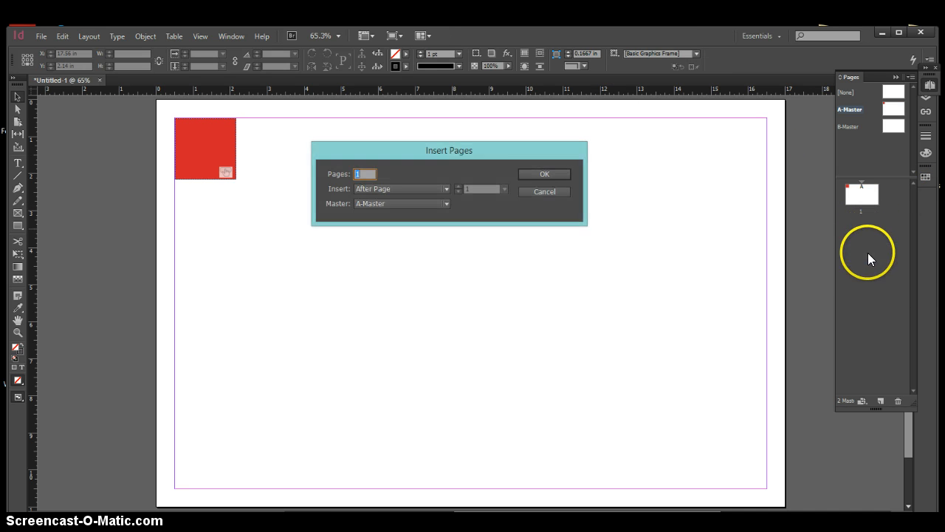
left_click(530, 175)
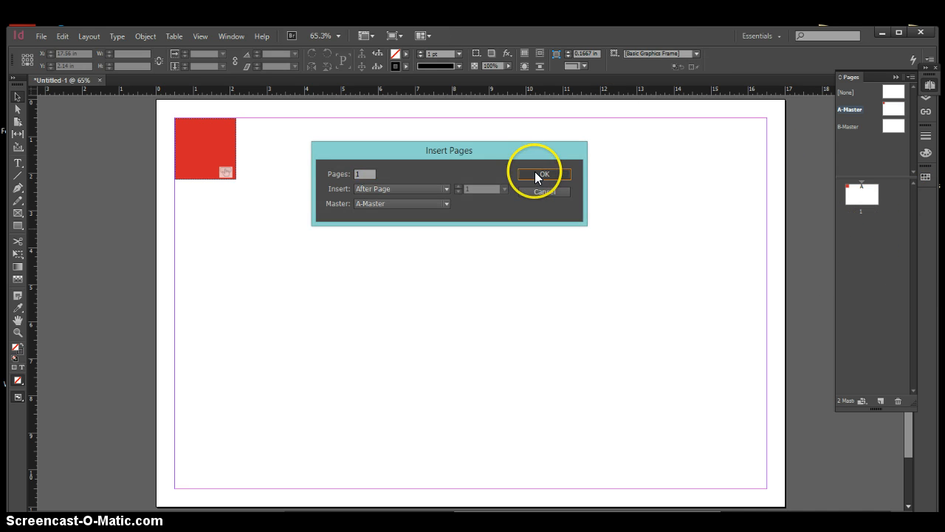
right_click(863, 277)
left_click(859, 282)
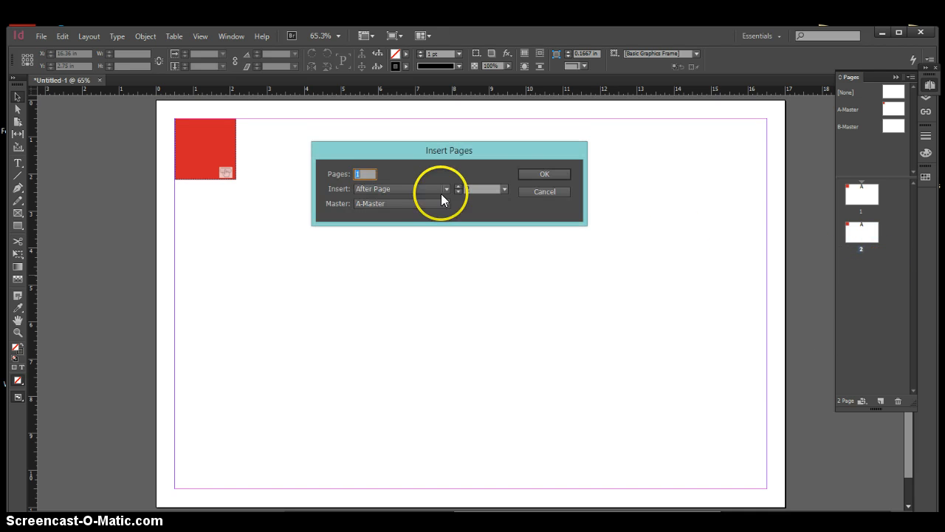
left_click(533, 176)
left_click(862, 196)
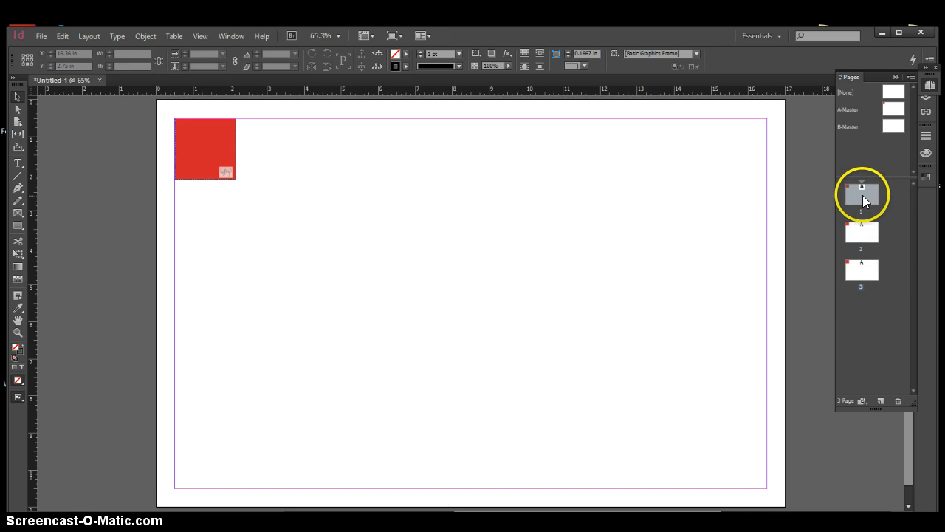
Draw an ellipse about 7.46 by 5.54 in near the middle of page 1 and fill it with cyan C=100 M=0 Y=0 K=0
double_click(863, 194)
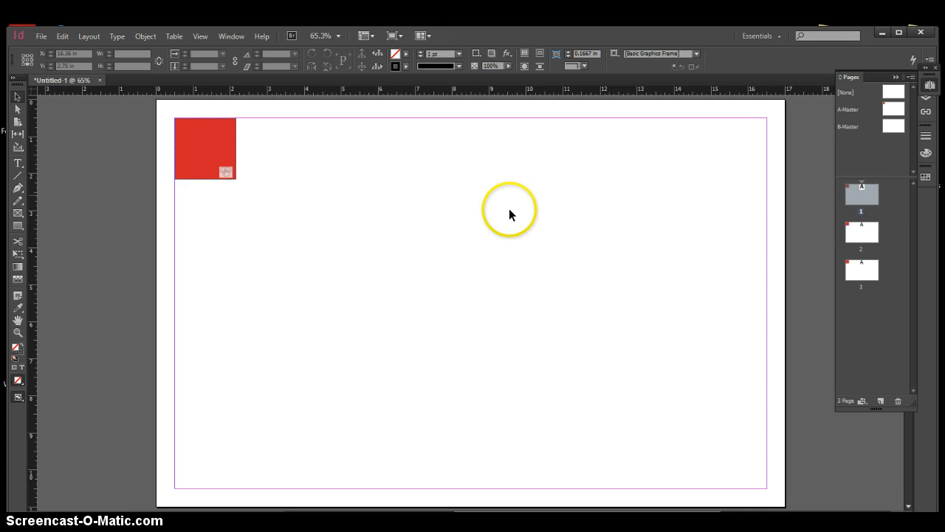
left_click(18, 228)
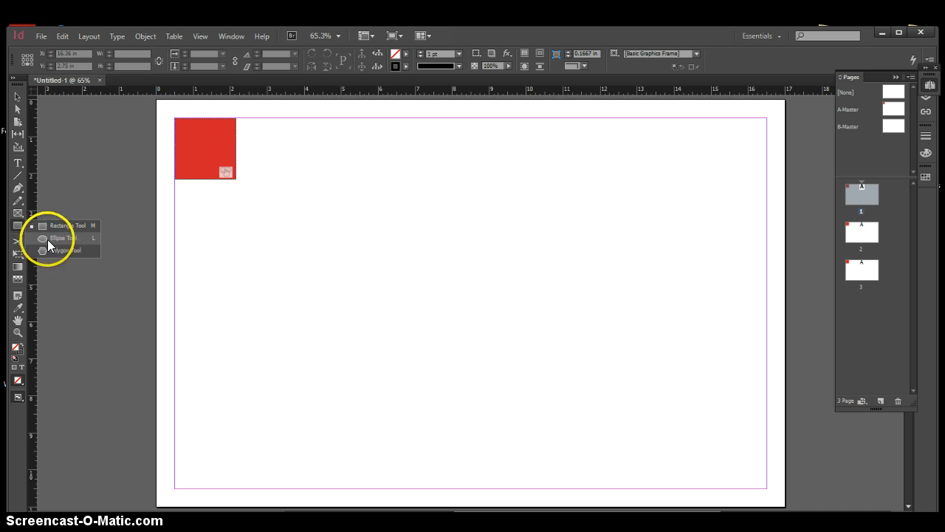
left_click(47, 238)
left_click_drag(604, 353, 642, 395)
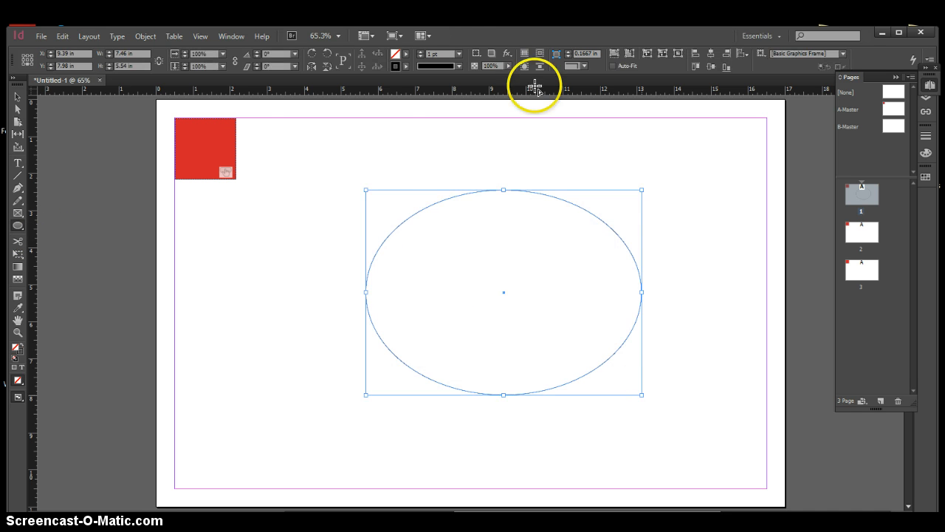
left_click(405, 55)
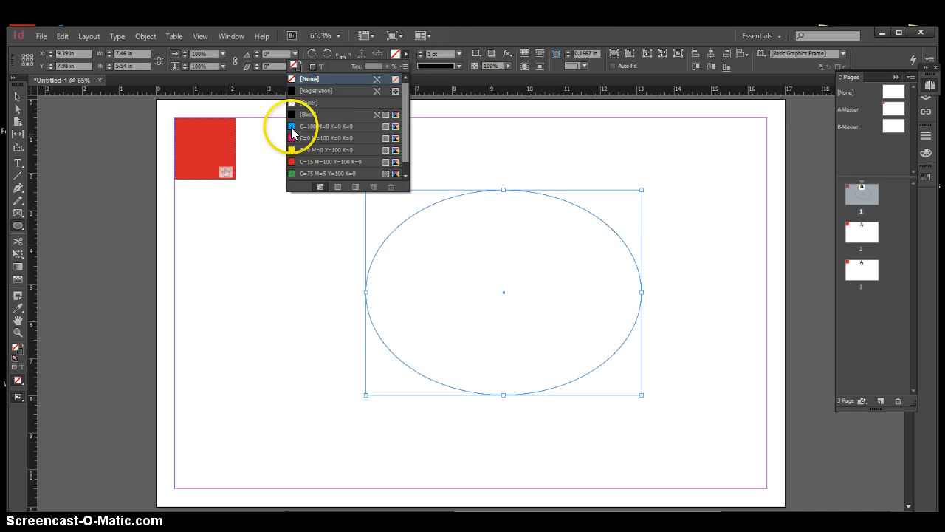
left_click(314, 126)
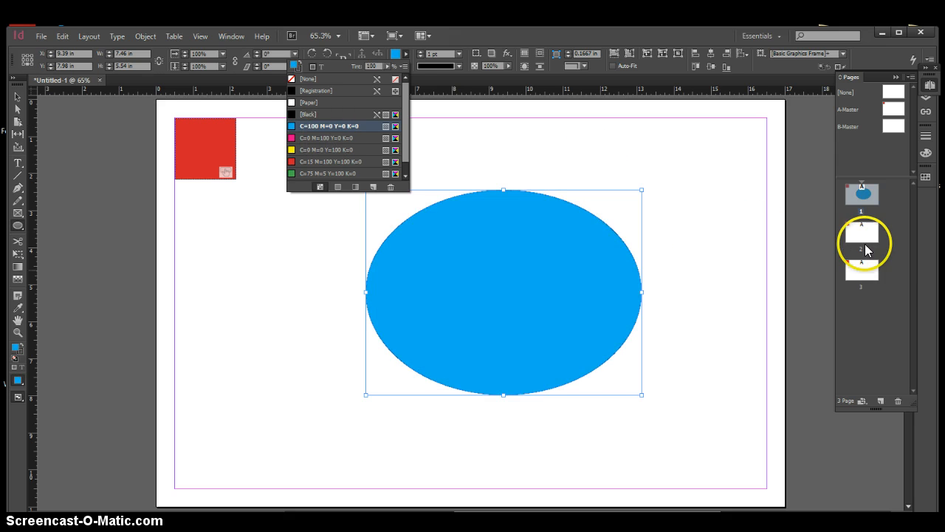
Draw an upright ellipse about 4.32 by 6.18 in on page 2 and fill it with green C=75 M=5 Y=100 K=0
double_click(861, 230)
left_click_drag(379, 179, 540, 408)
left_click(406, 54)
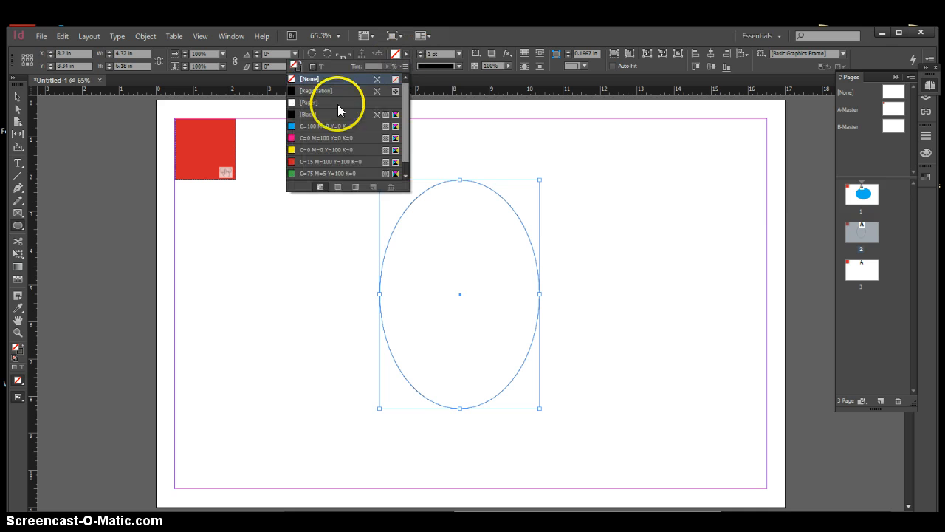
left_click(296, 173)
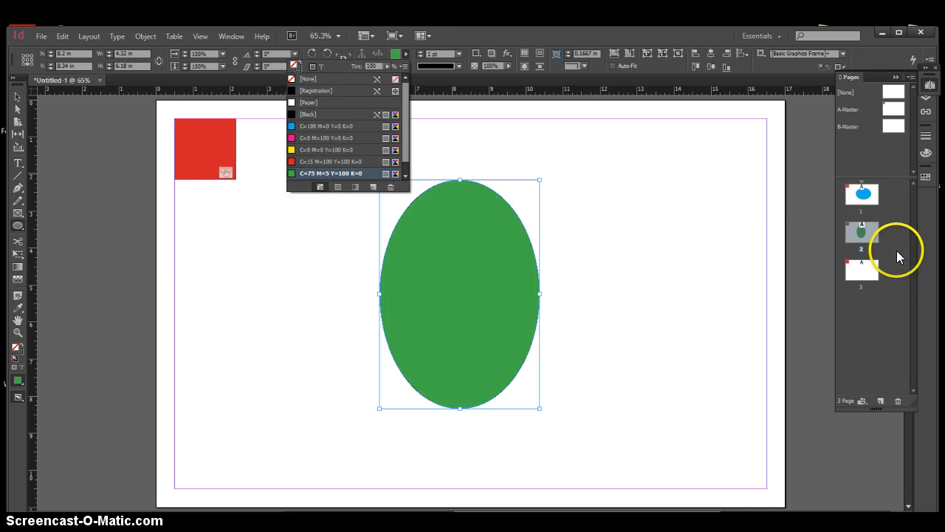
Draw a nearly round ellipse about 5.66 by 5.52 in on page 3, fill it with magenta C=0 M=100 Y=0 K=0, and deselect it
left_click(862, 269)
double_click(863, 269)
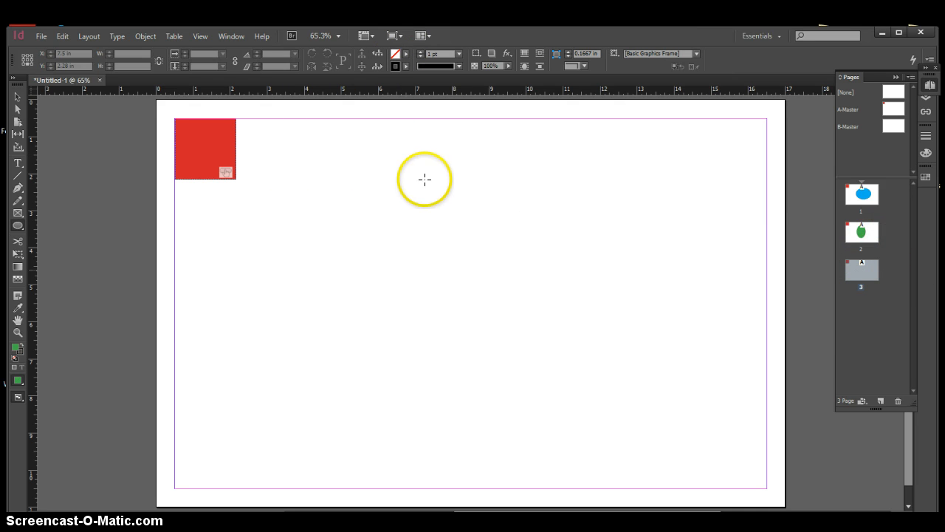
left_click_drag(425, 179, 633, 384)
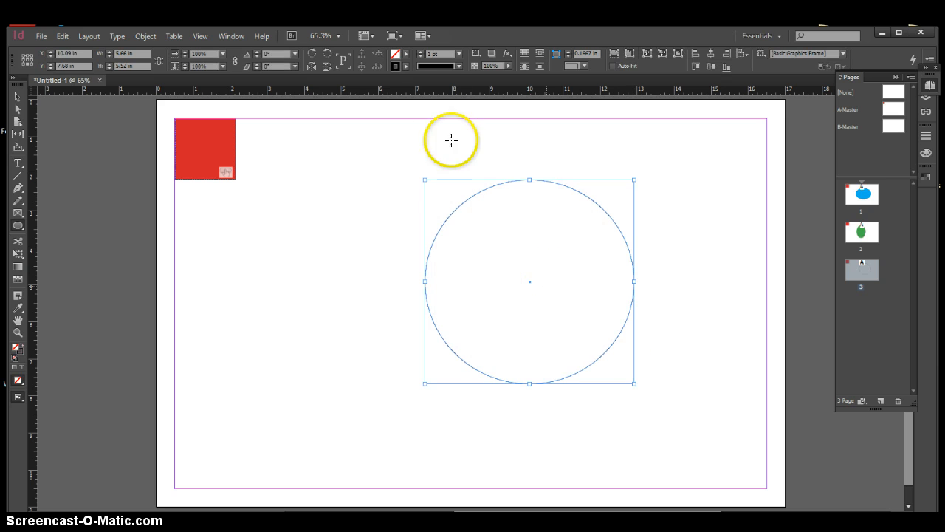
left_click(406, 54)
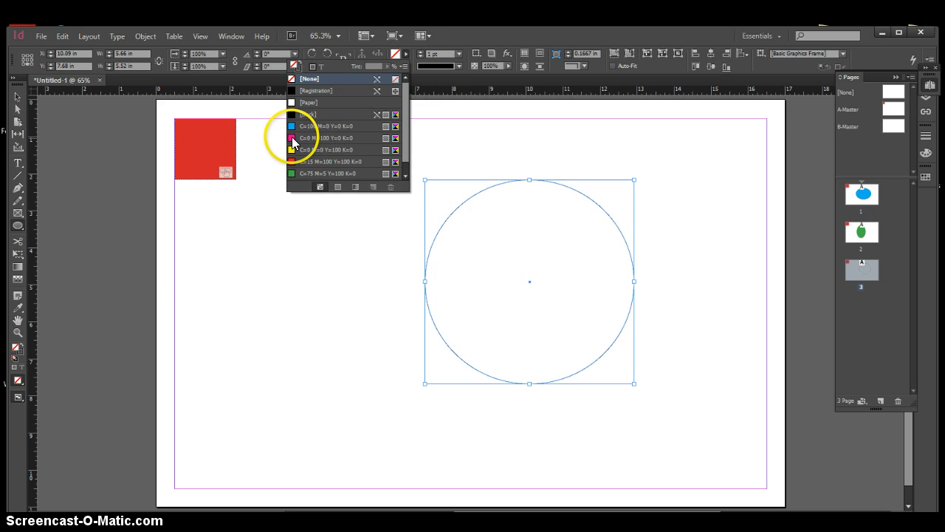
left_click(300, 138)
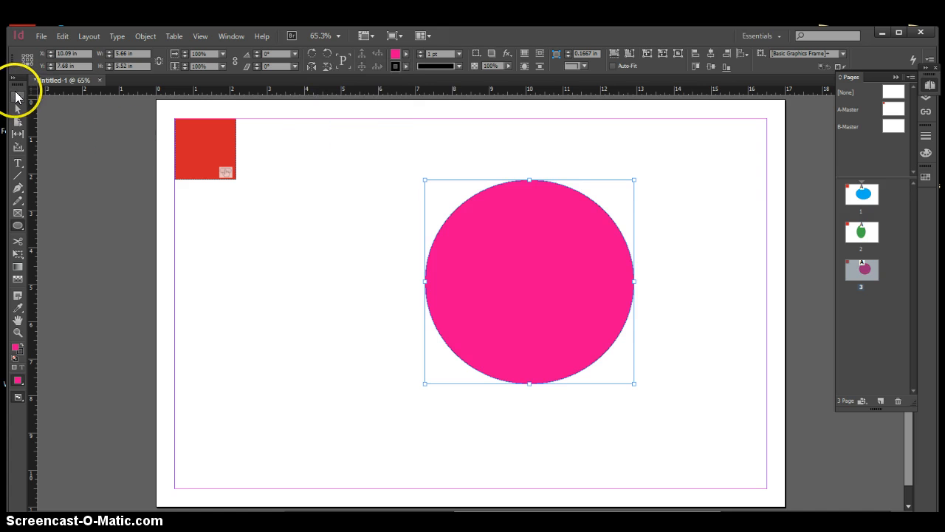
left_click(381, 274)
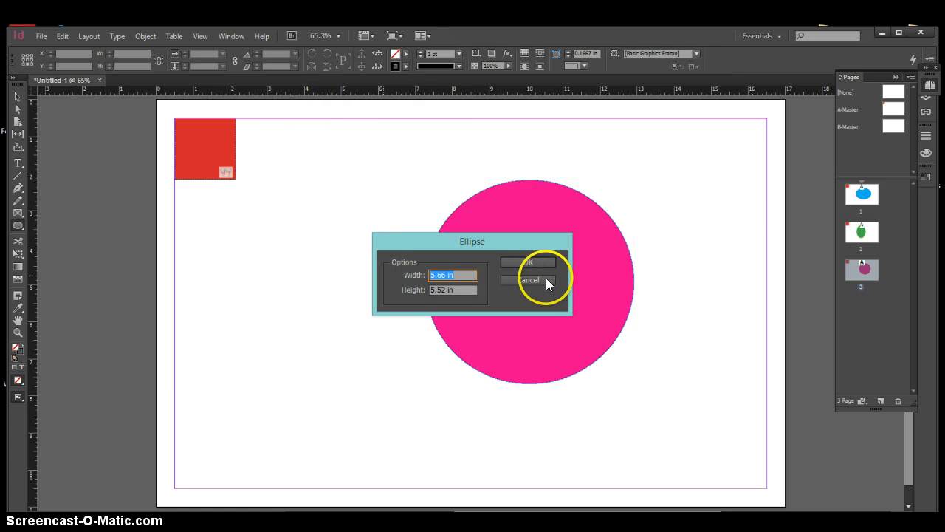
left_click(546, 280)
left_click(18, 97)
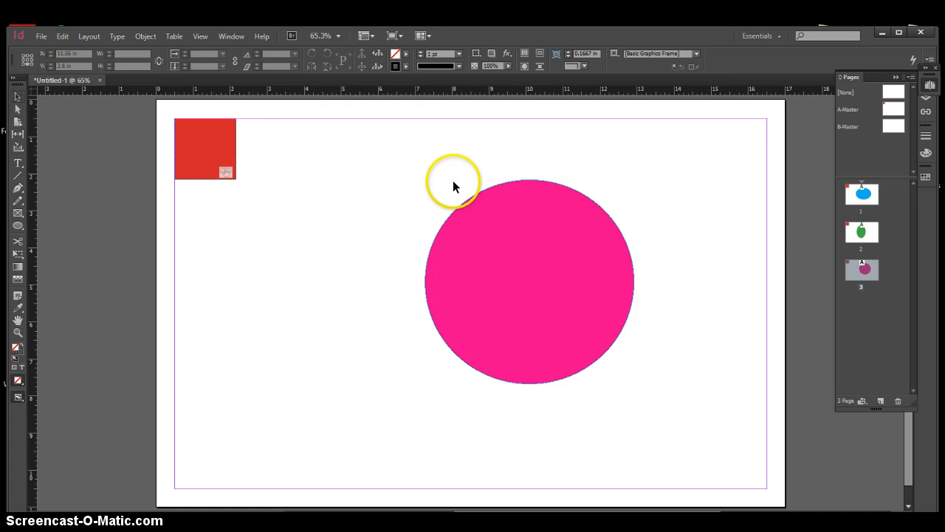
Draw a rectangle about 1.66 by 1.5 in at the upper-left margin corner of B-Master and deselect it
double_click(895, 108)
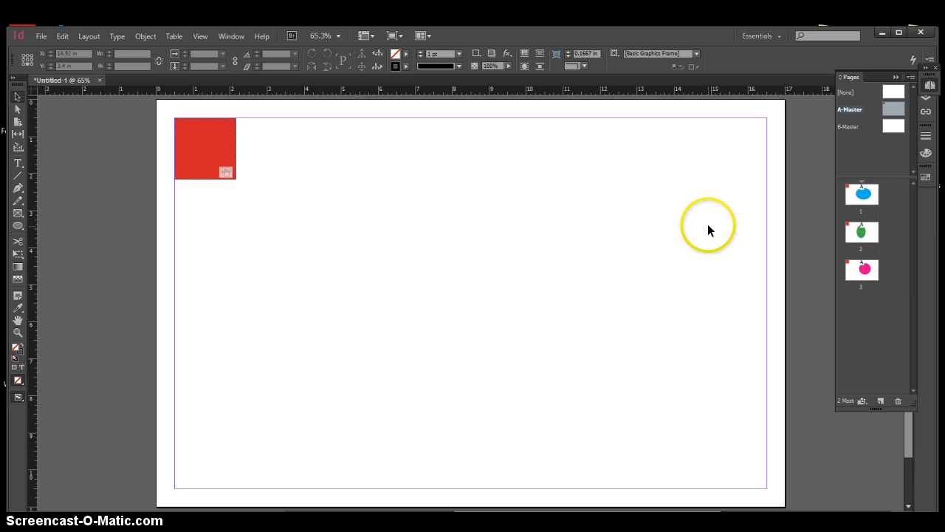
double_click(891, 126)
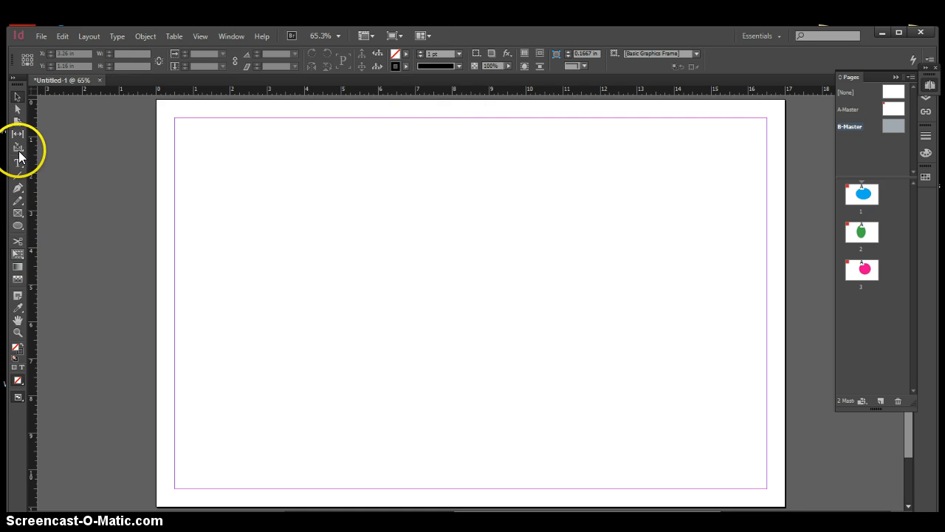
left_click(18, 226)
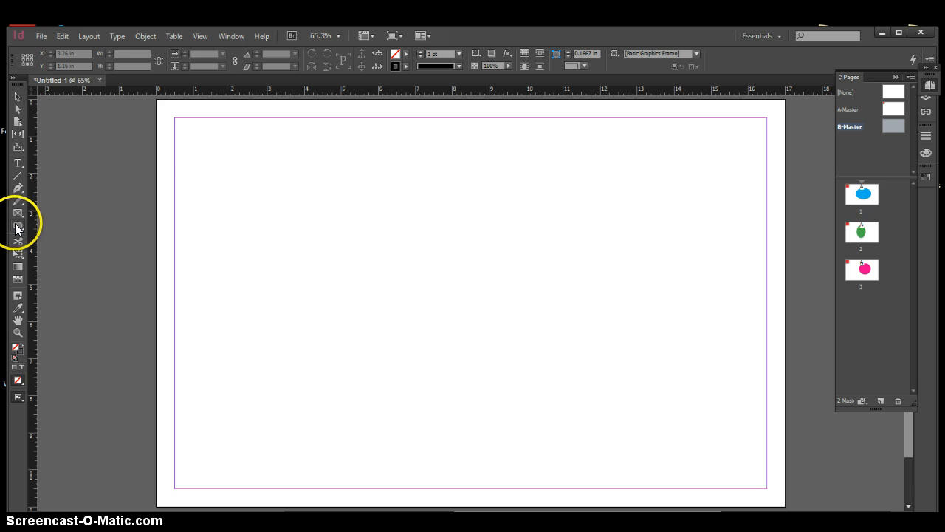
left_click(59, 225)
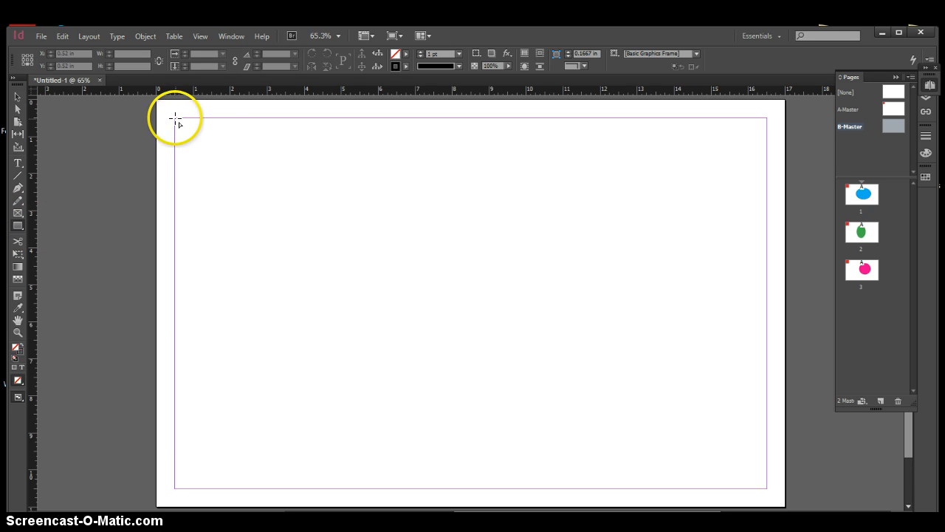
left_click_drag(175, 118, 236, 173)
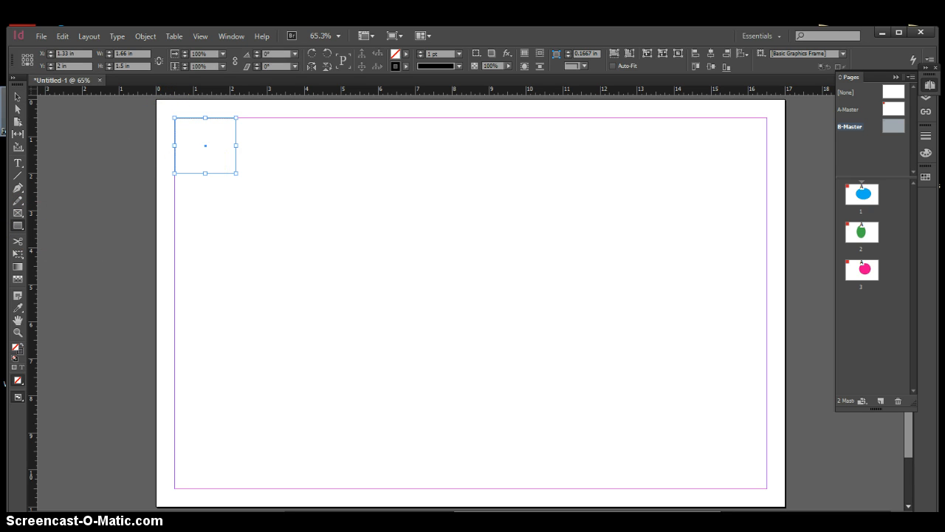
left_click(15, 96)
left_click(301, 154)
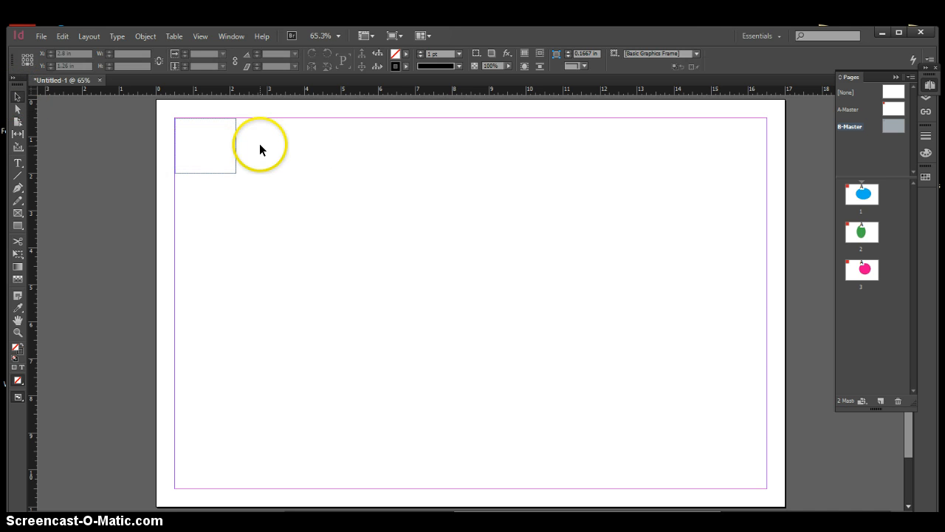
Fill the rectangle on B-Master with red C=15 M=100 Y=100 K=0
left_click(236, 135)
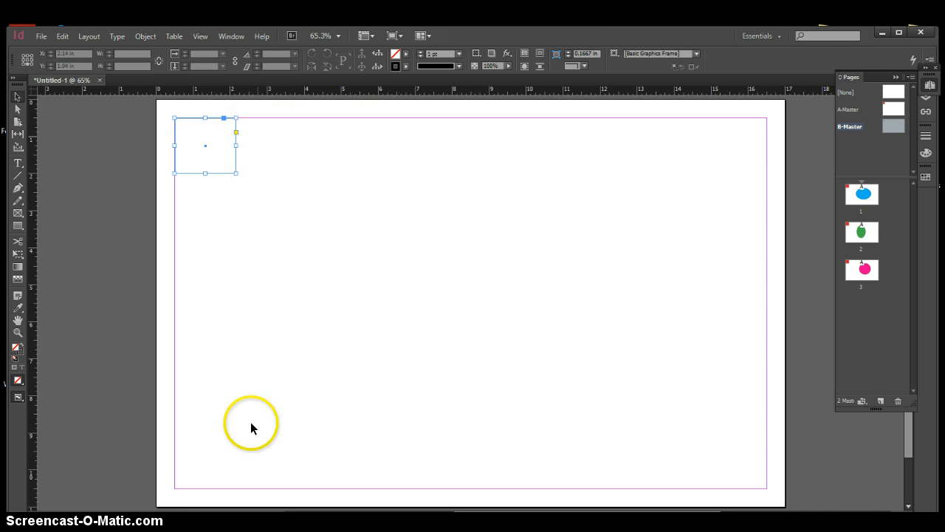
left_click(399, 53)
left_click(297, 161)
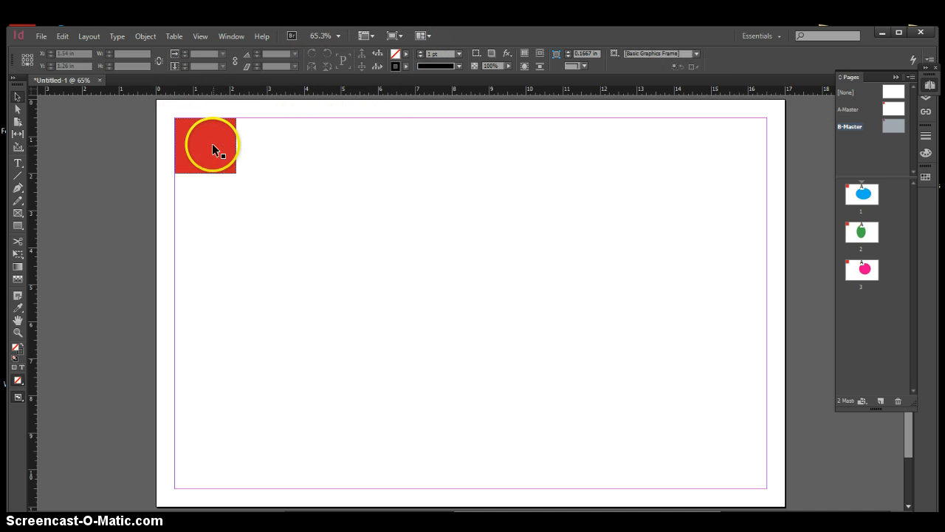
Convert the red rectangle on B-Master to an interactive button and add a Go To First Page action
right_click(213, 145)
mouse_move(291, 353)
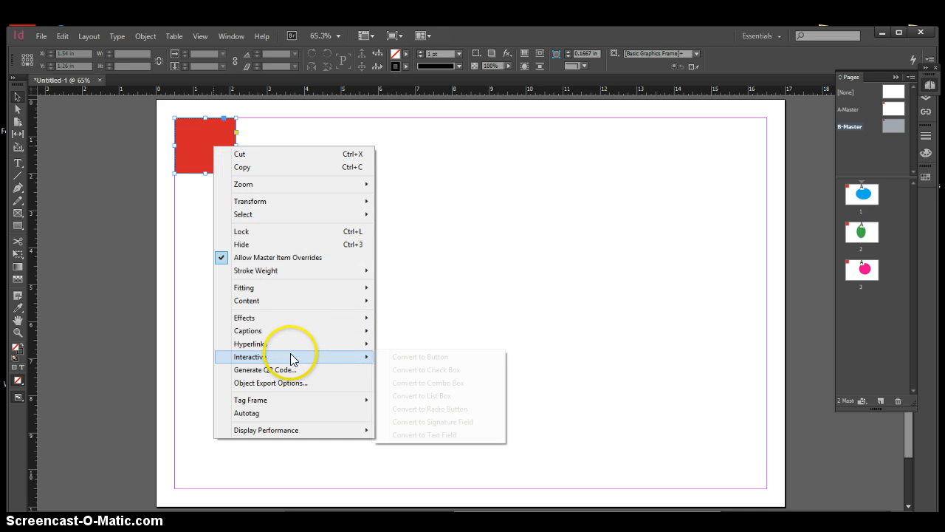
left_click(401, 358)
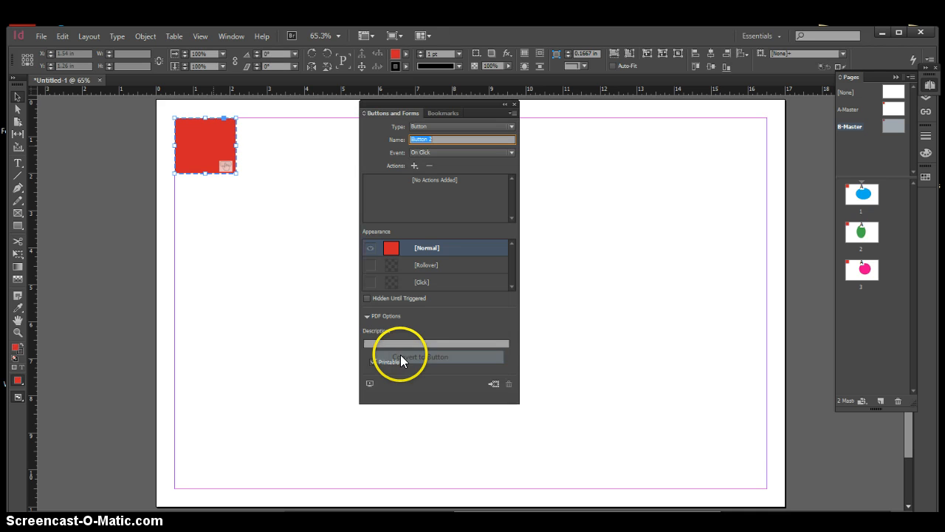
left_click(415, 166)
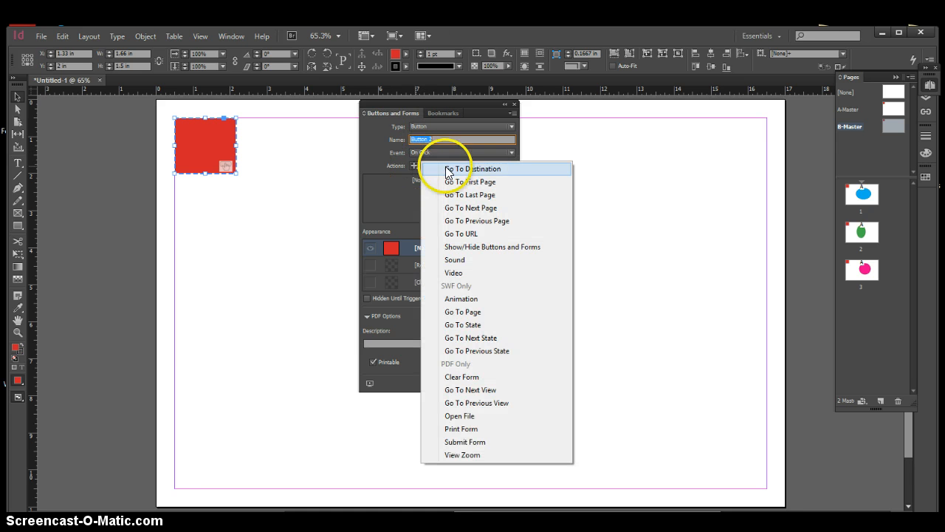
left_click(484, 184)
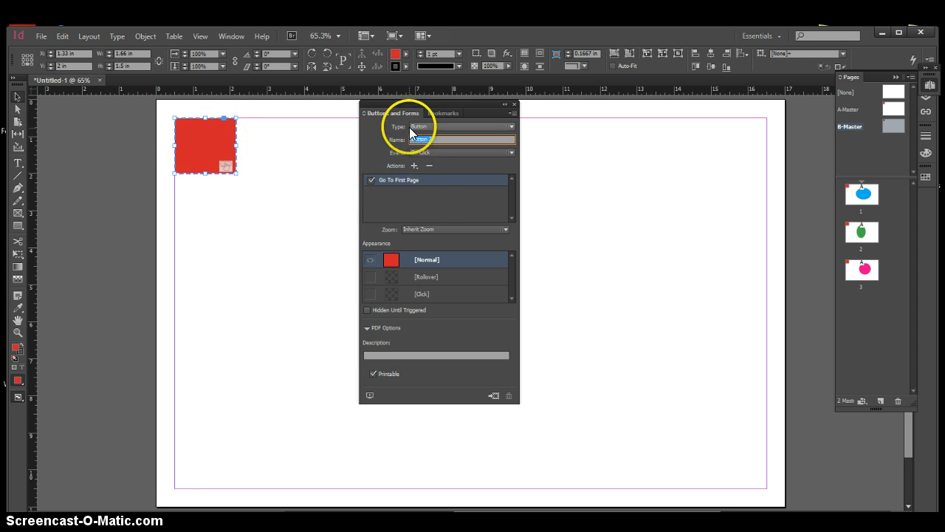
left_click(426, 152)
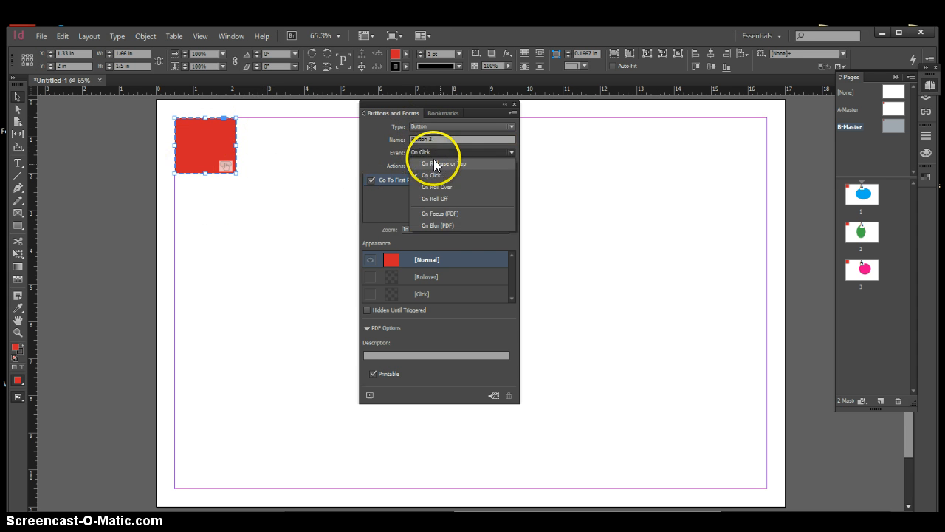
left_click(429, 175)
left_click(414, 165)
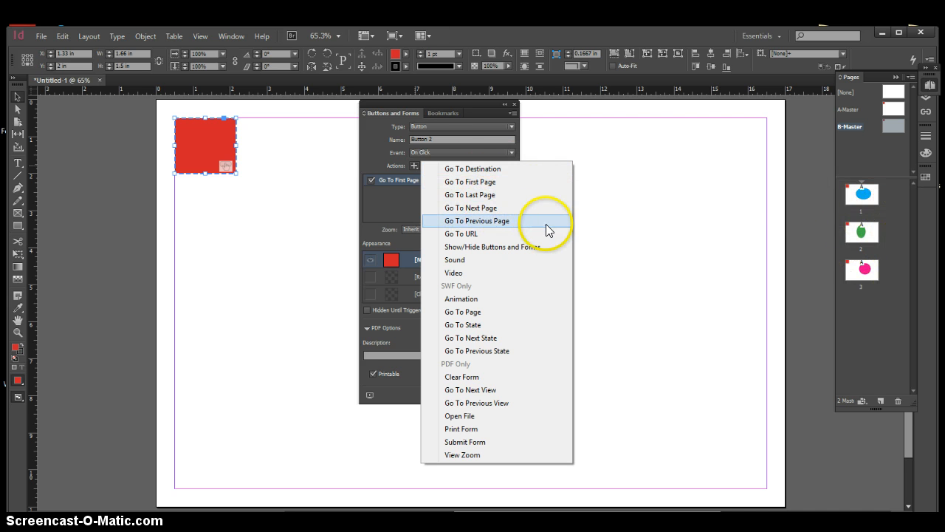
left_click(464, 182)
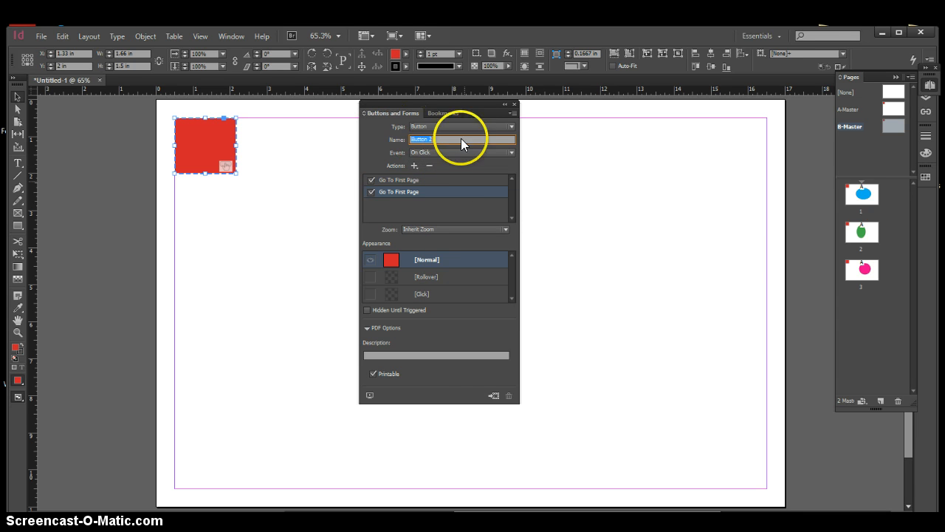
left_click(372, 191)
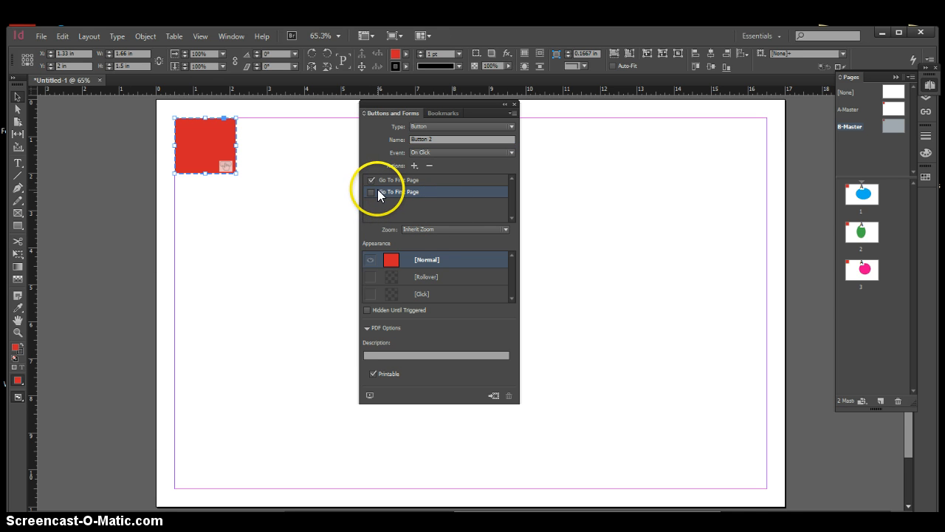
left_click(429, 165)
left_click(460, 297)
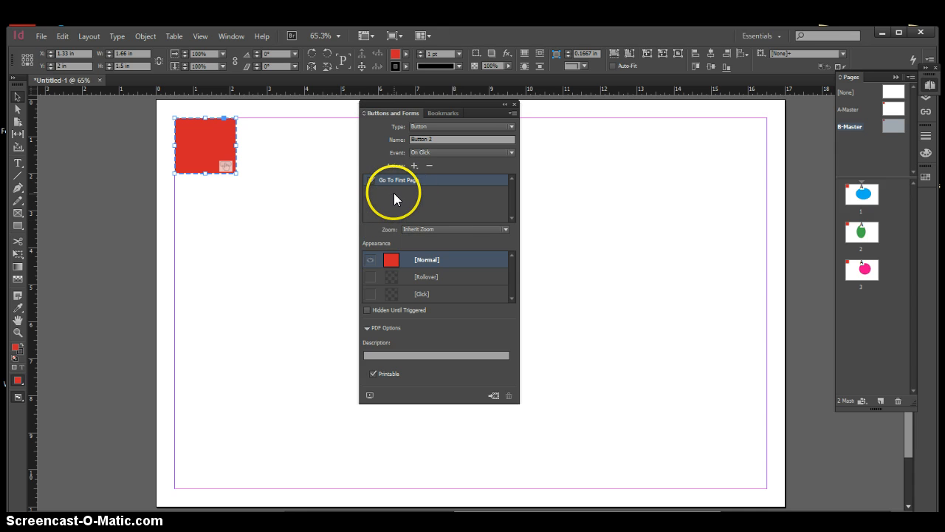
left_click(445, 151)
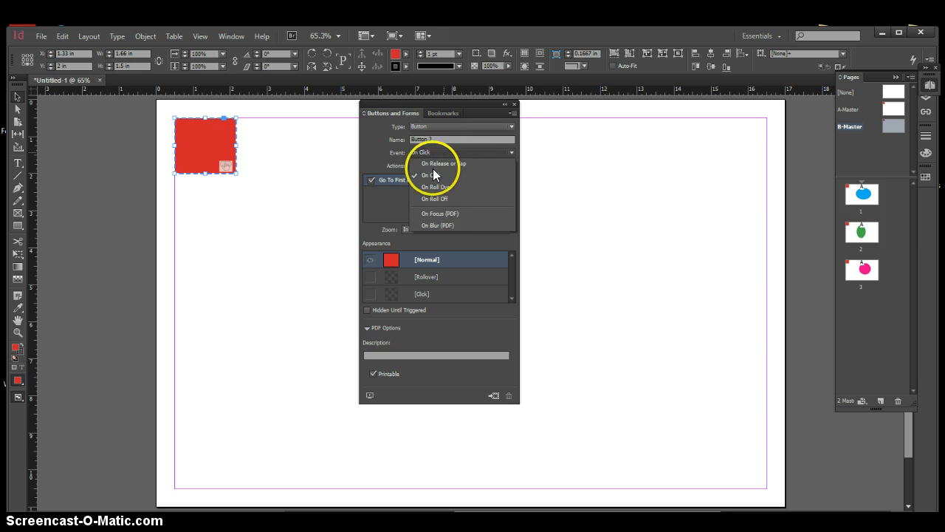
left_click(385, 195)
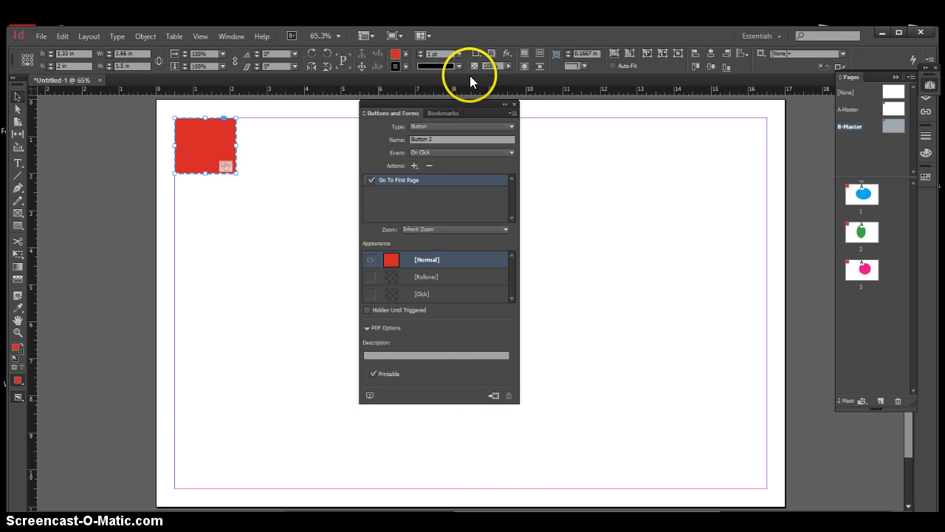
Close the button settings and apply B-Master to page 3
left_click(514, 104)
left_click(515, 163)
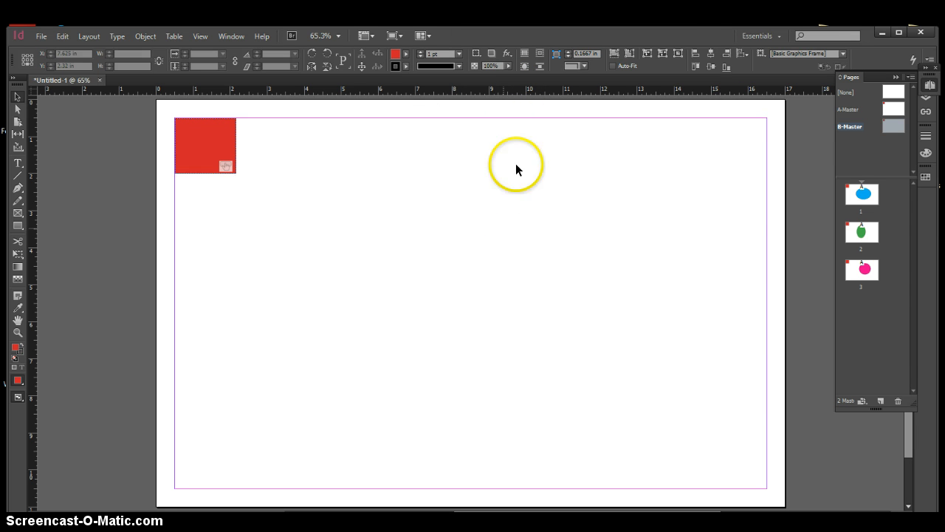
left_click_drag(892, 125, 861, 270)
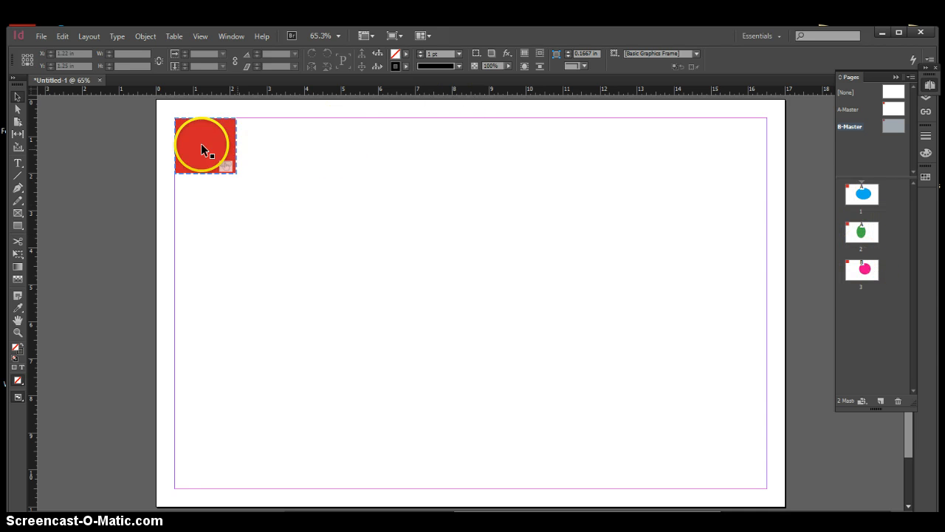
left_click(904, 108)
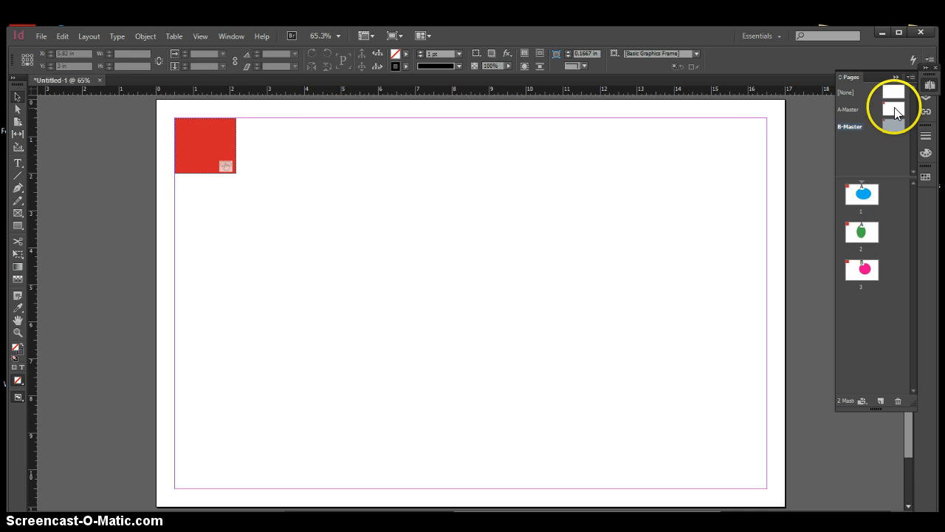
Export all pages as the interactive PDF Untitled-1.pdf on the Desktop, with View After Exporting enabled
left_click(39, 36)
left_click(80, 258)
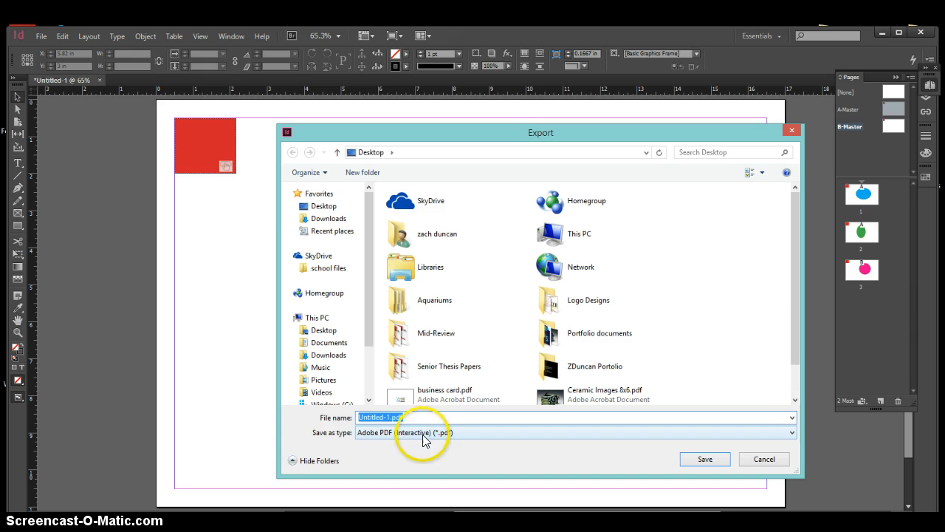
left_click(317, 207)
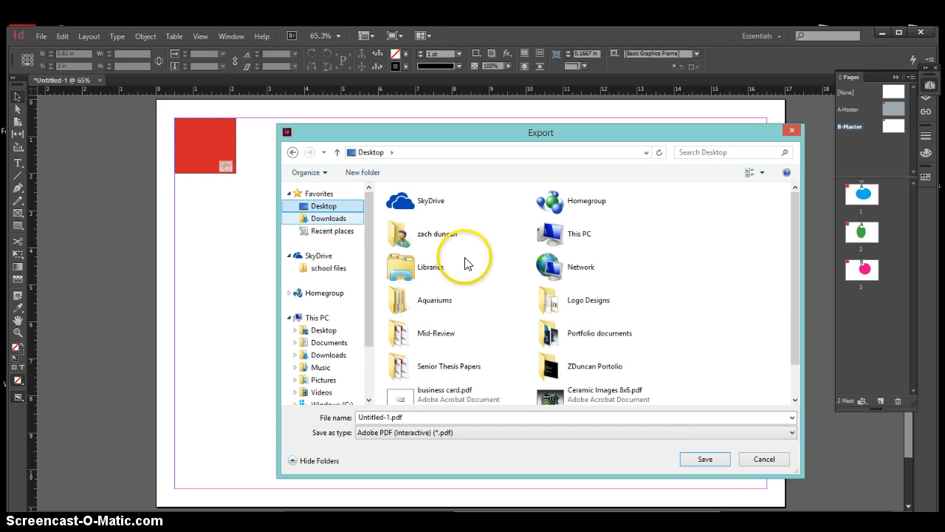
left_click(709, 458)
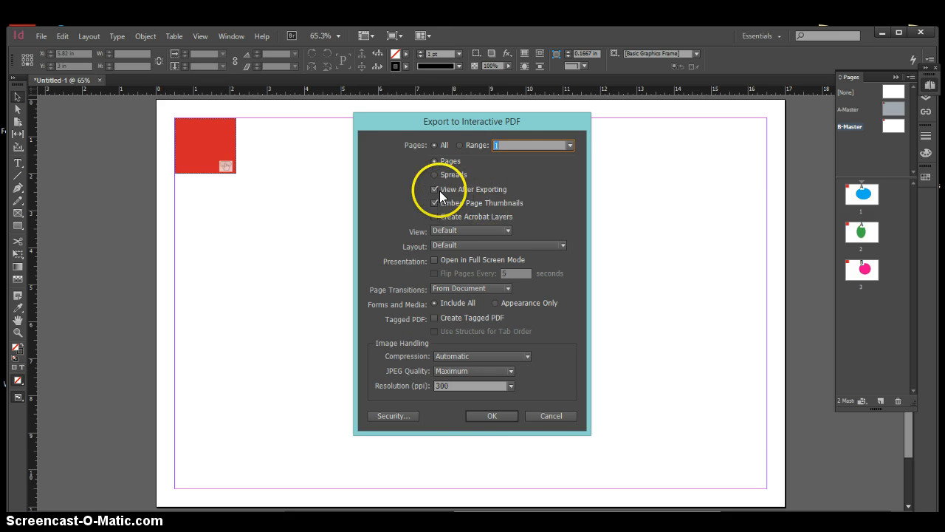
left_click(481, 414)
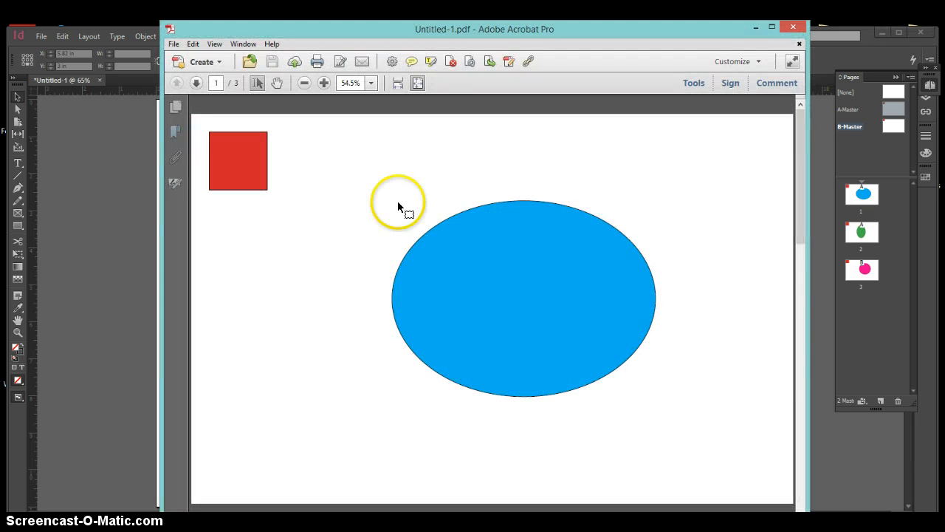
Test the red navigation buttons across the pages of the exported PDF, closing the PDF when done
left_click(253, 176)
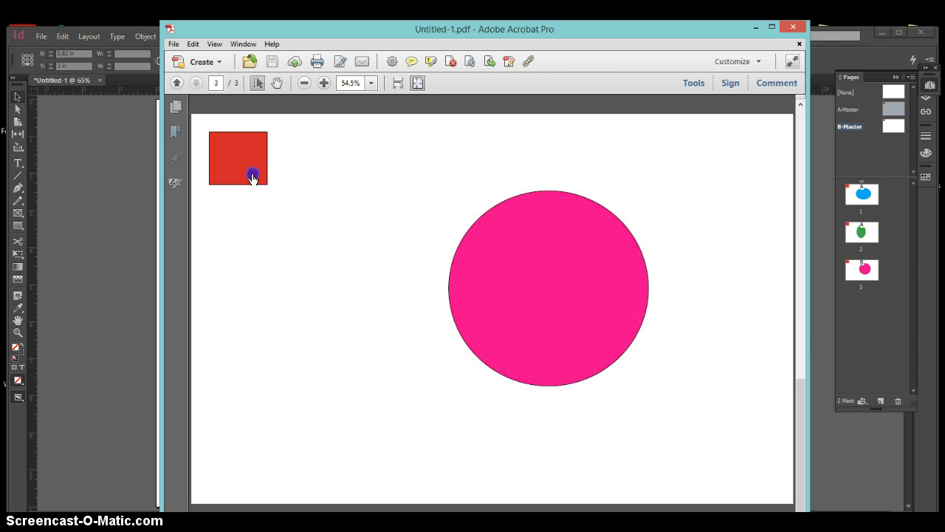
left_click(253, 176)
left_click(252, 177)
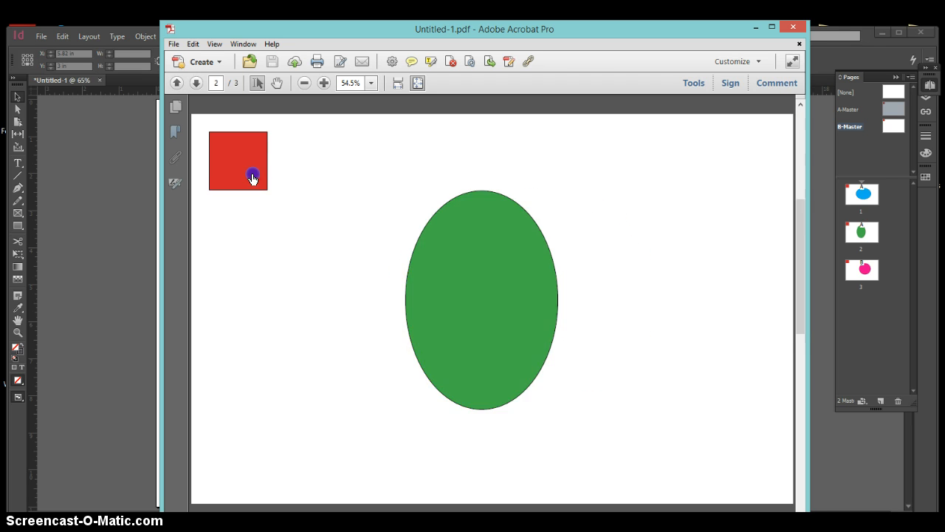
left_click(792, 26)
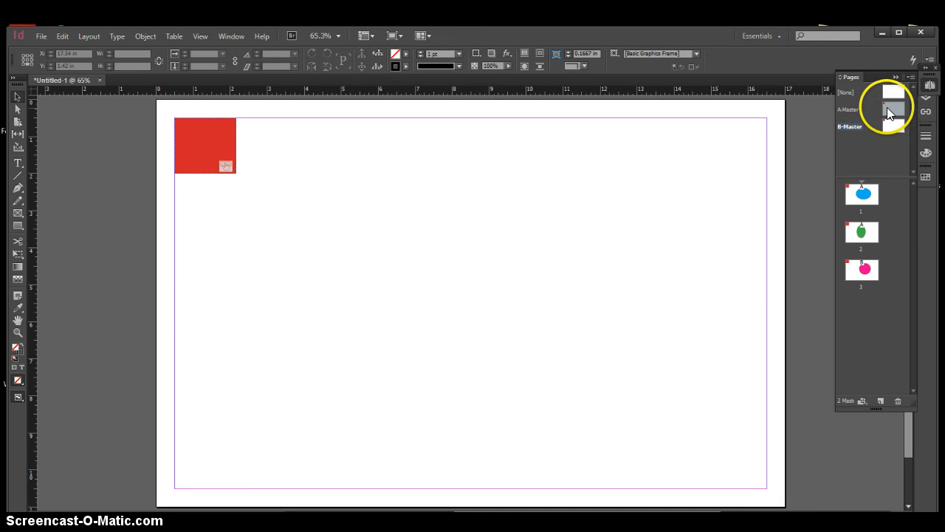
On A-Master, add a text frame about 5 by 0.78 in at the lower-right margin corner reading "My Website"
double_click(896, 107)
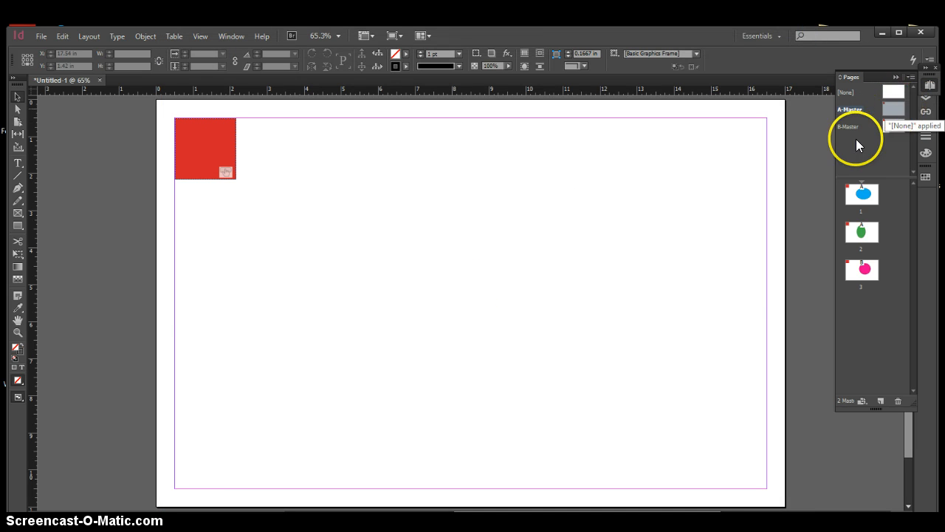
scroll(574, 297, "down", 1)
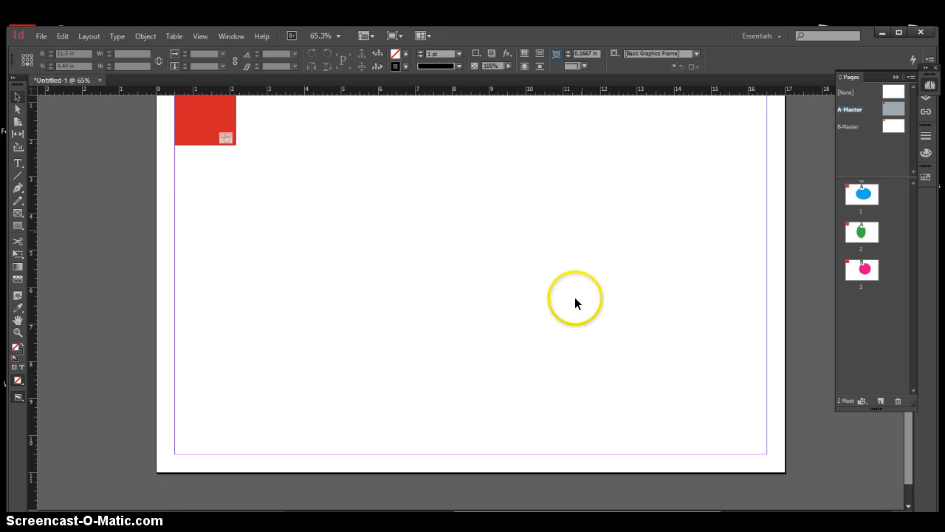
left_click(17, 162)
left_click_drag(581, 425, 774, 456)
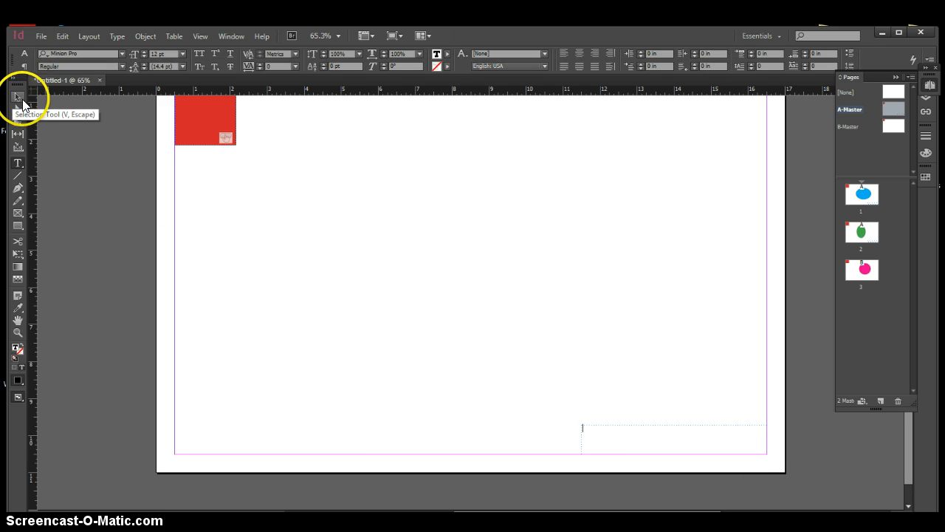
type("My Website")
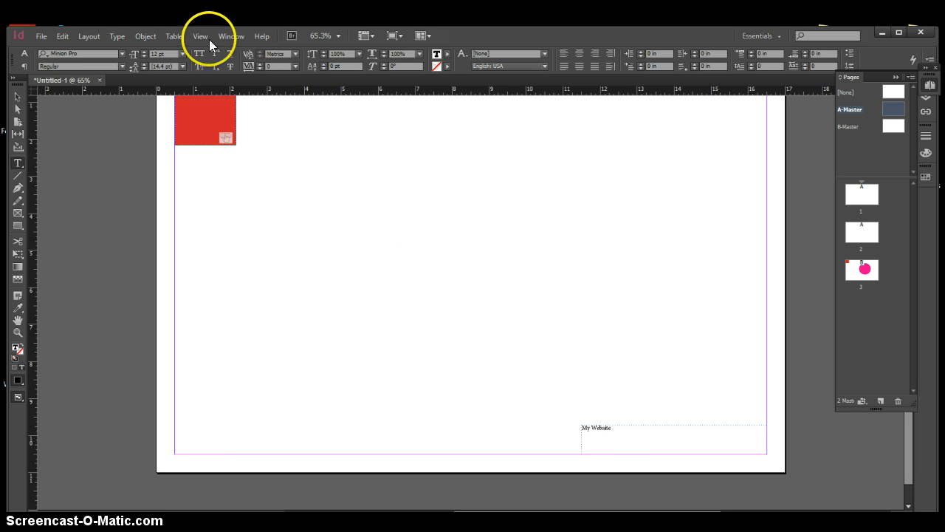
Set the "My Website" text on A-Master to 60 pt and select its frame
left_click_drag(616, 426, 561, 428)
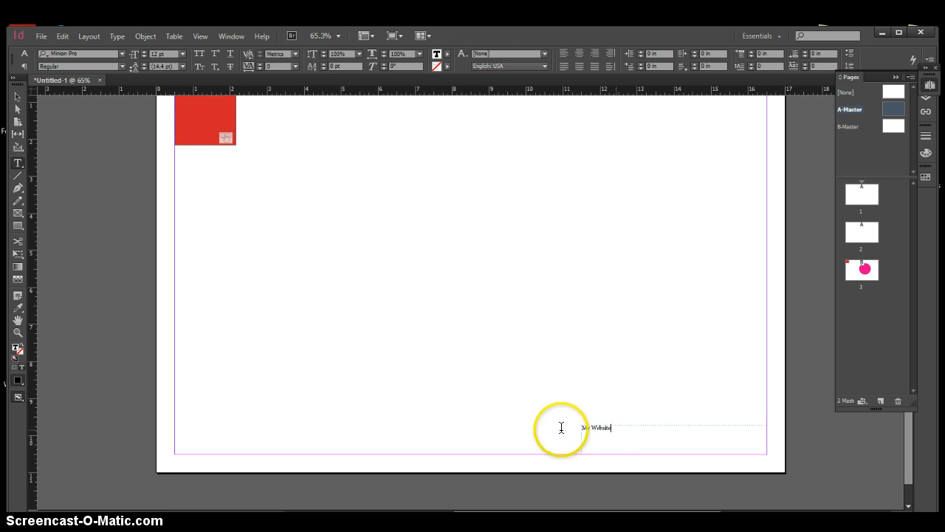
left_click(120, 54)
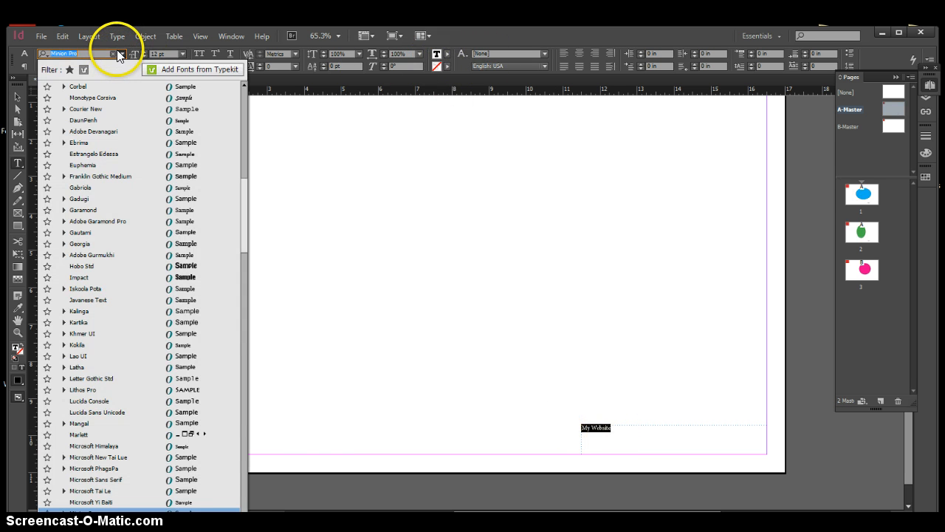
left_click(120, 54)
left_click(183, 54)
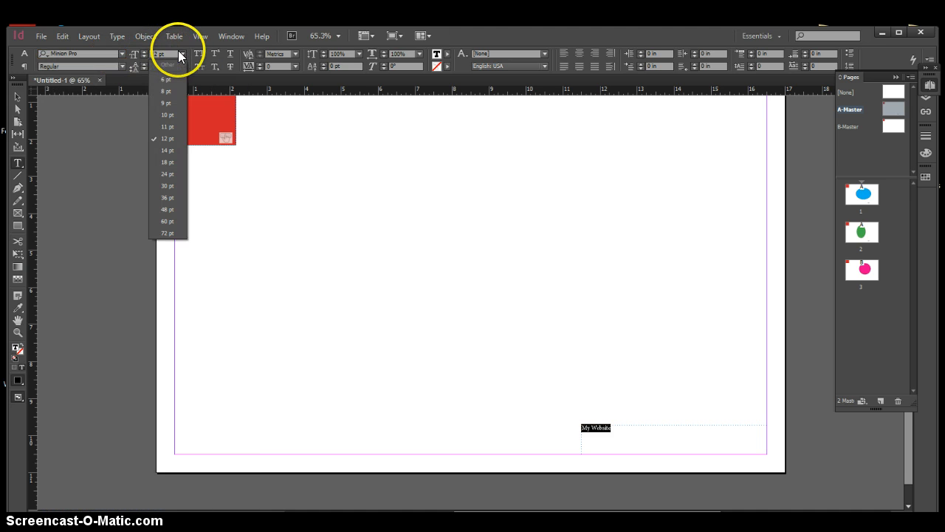
left_click(171, 221)
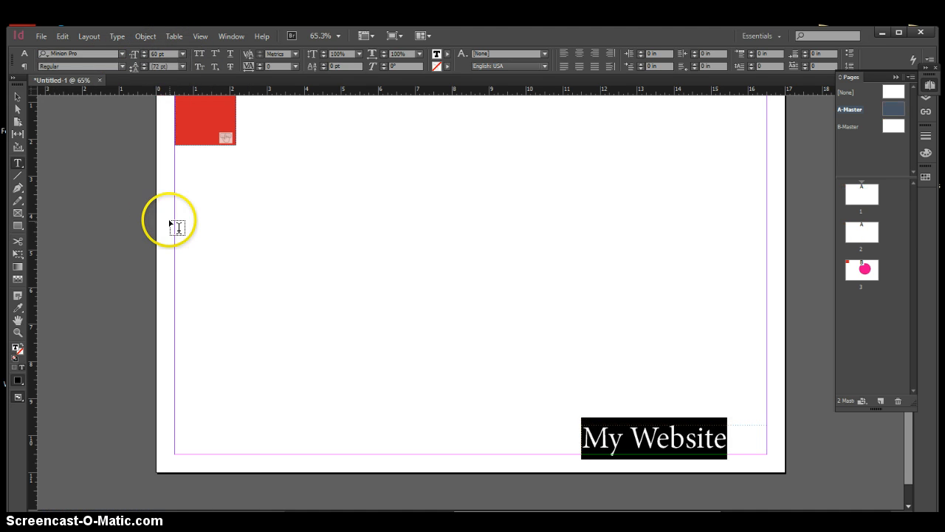
left_click(18, 96)
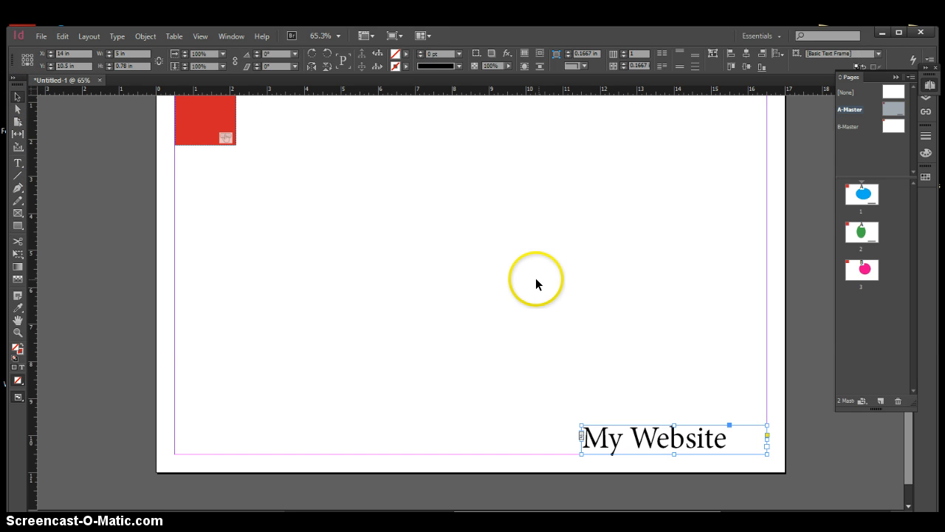
Resize the "My Website" frame from its upper edge to a height of about 0.92 in
left_click(671, 416)
left_click(653, 434)
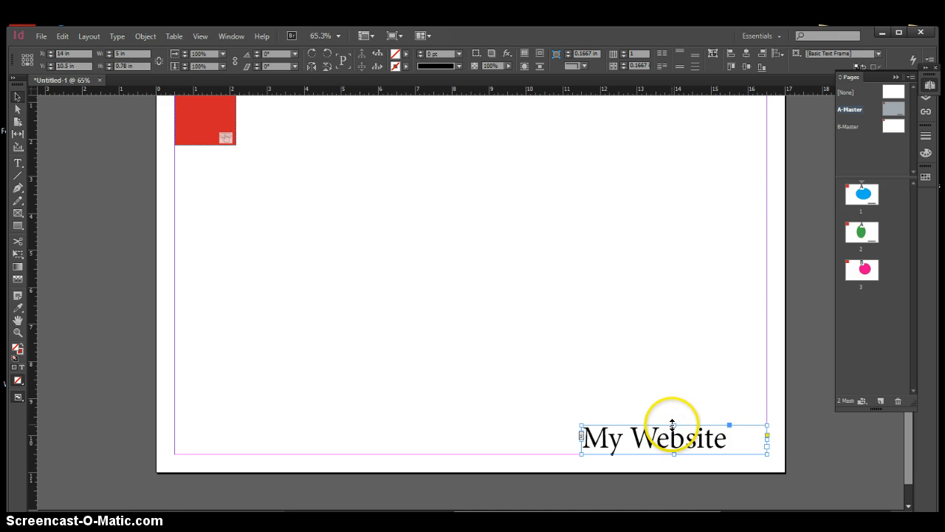
left_click_drag(674, 427, 663, 294)
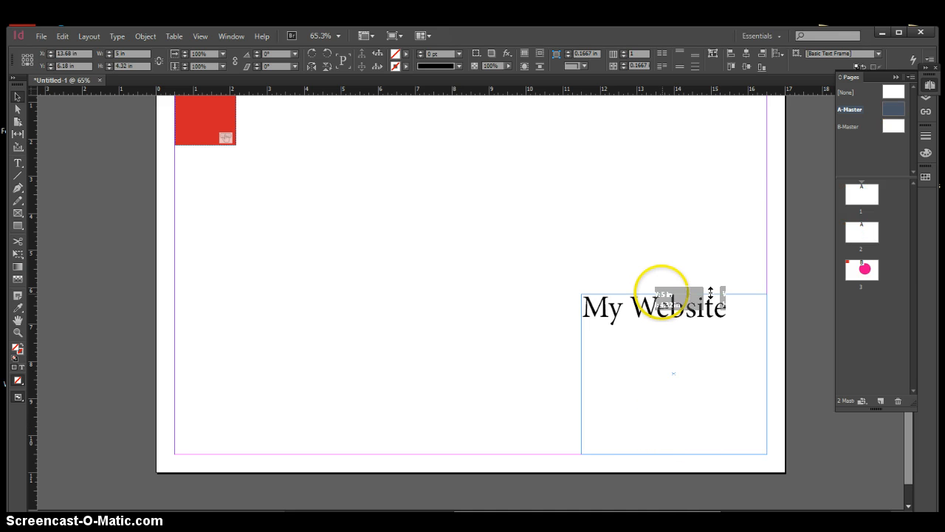
left_click(515, 301)
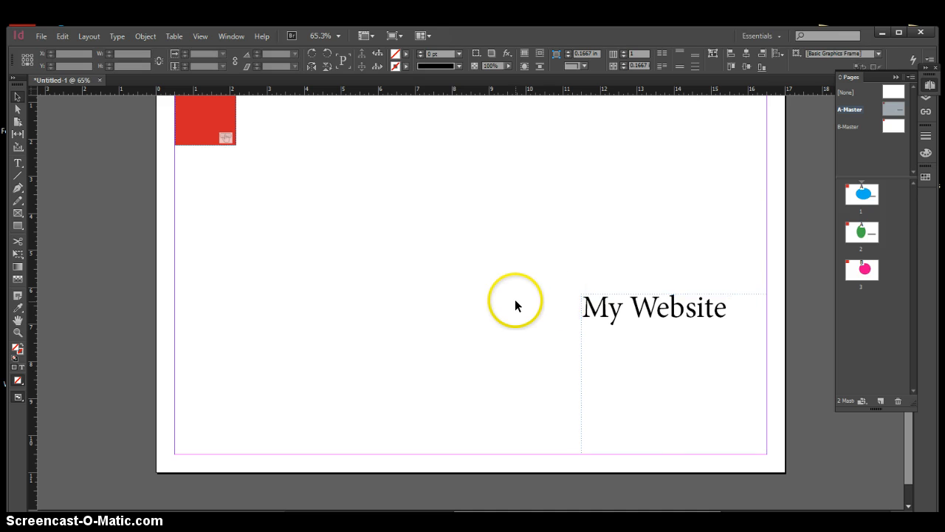
left_click(712, 309)
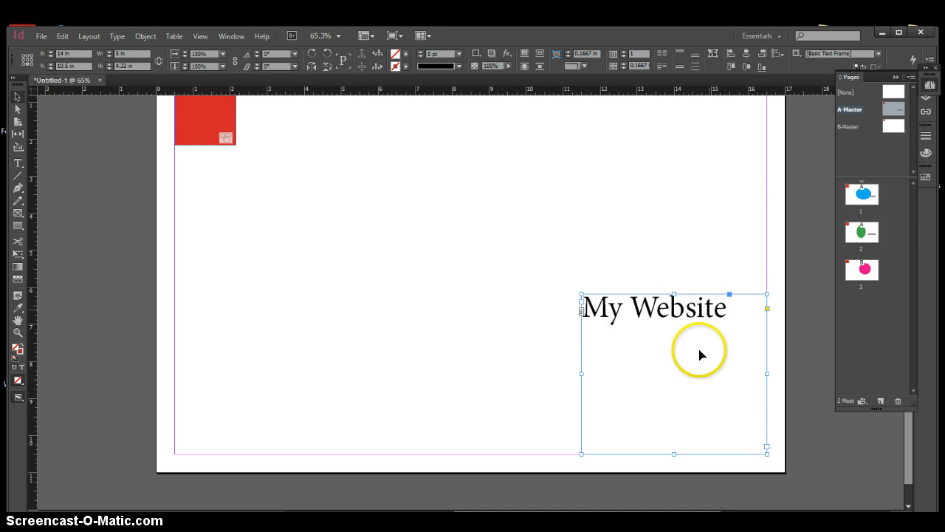
left_click_drag(674, 294, 718, 420)
Add a URL hyperlink with the Hyperlink character style to the whole "My Website" text, pointing to the author's Behance page, and deselect the frame
double_click(697, 433)
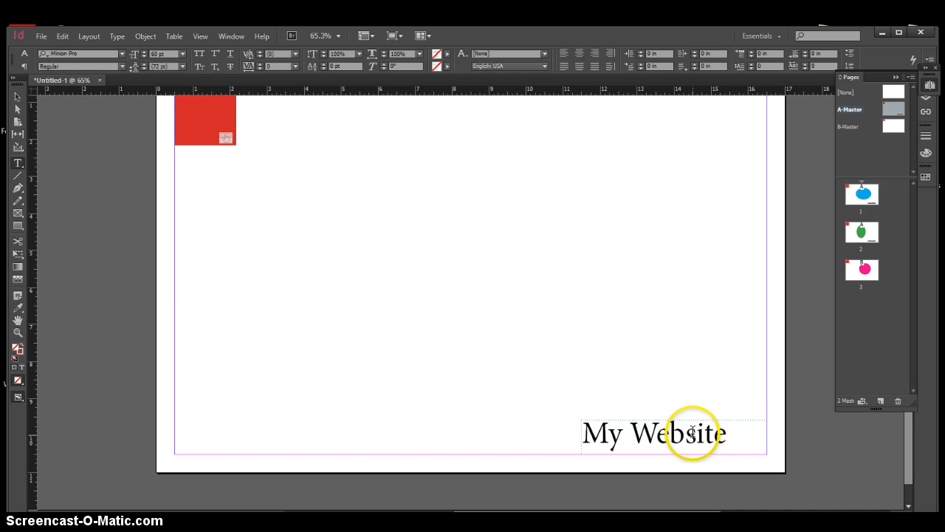
left_click(736, 434)
left_click(586, 433, "shift")
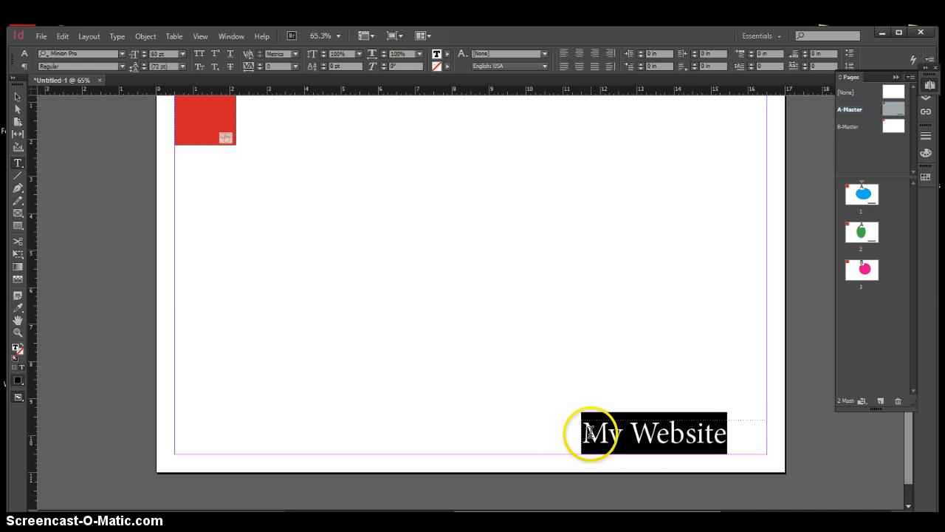
right_click(591, 432)
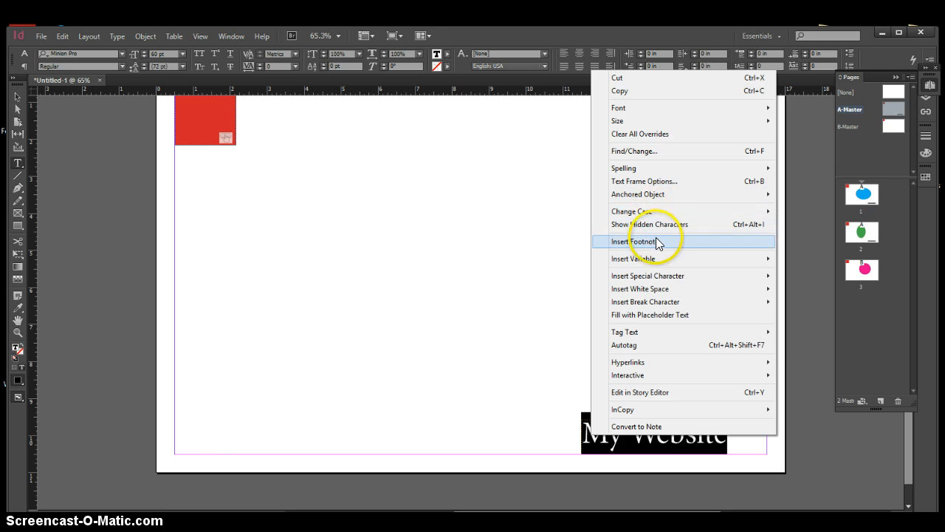
mouse_move(655, 263)
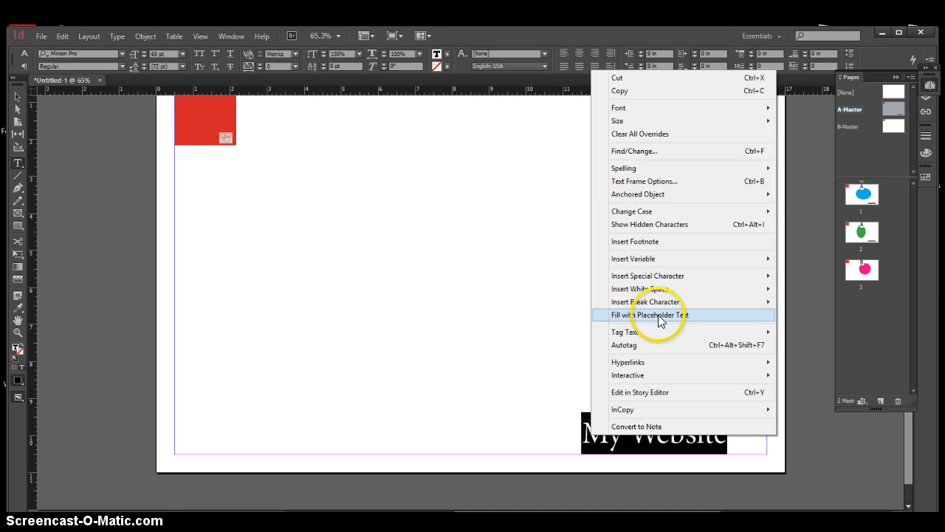
mouse_move(653, 369)
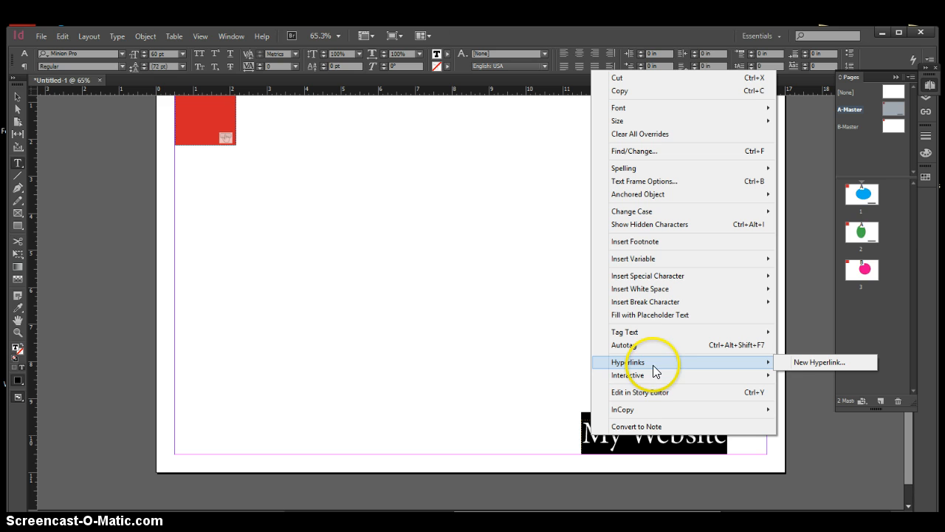
left_click(785, 361)
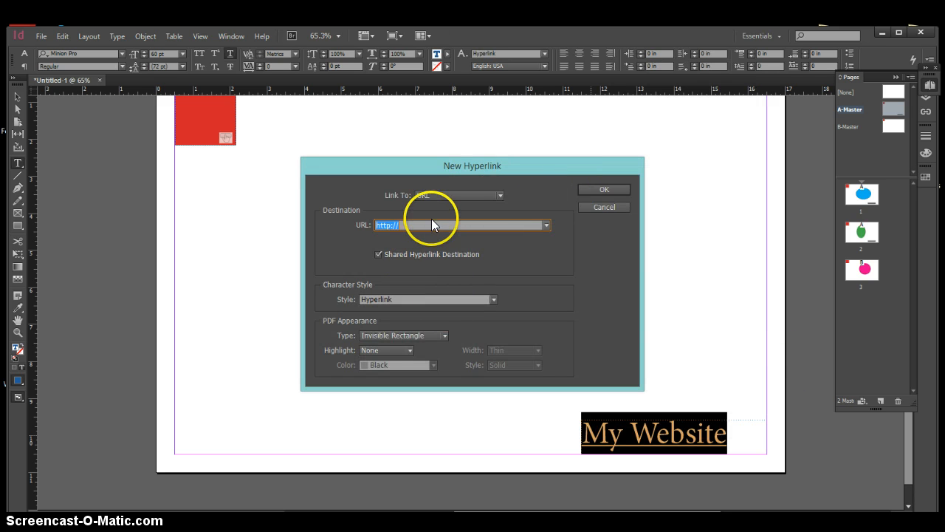
left_click(427, 224)
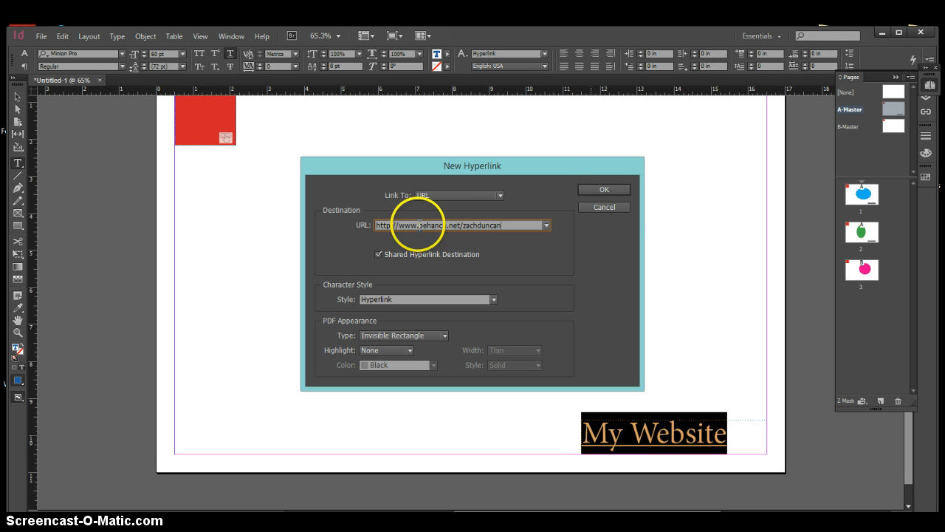
left_click(601, 189)
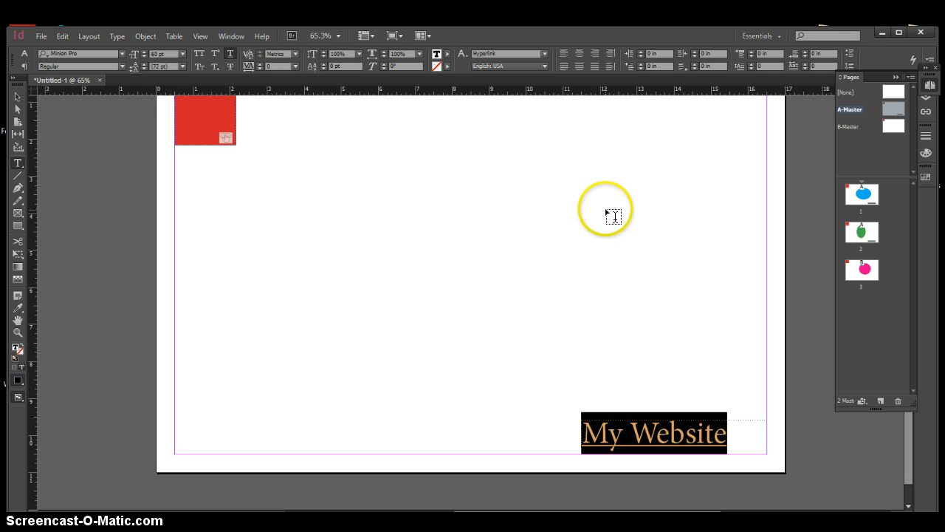
left_click(17, 100)
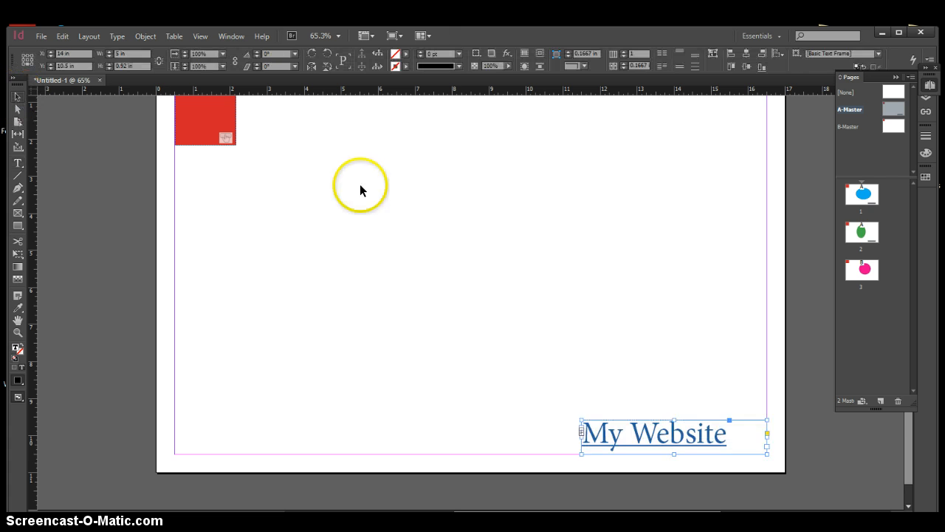
left_click(478, 235)
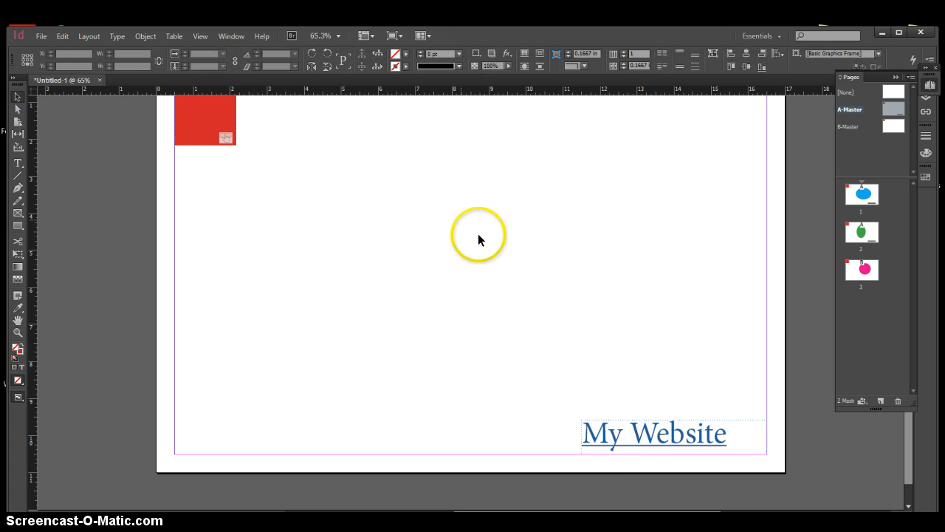
left_click(862, 193)
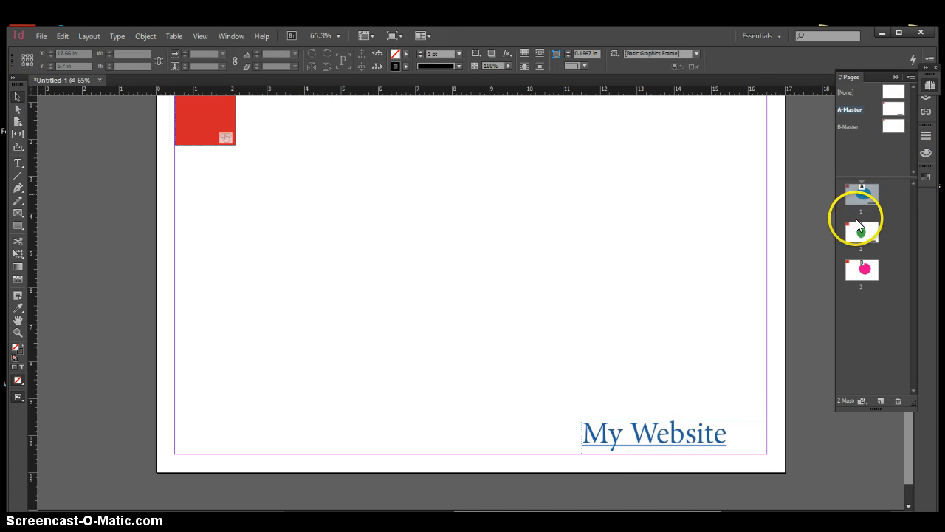
left_click(862, 234)
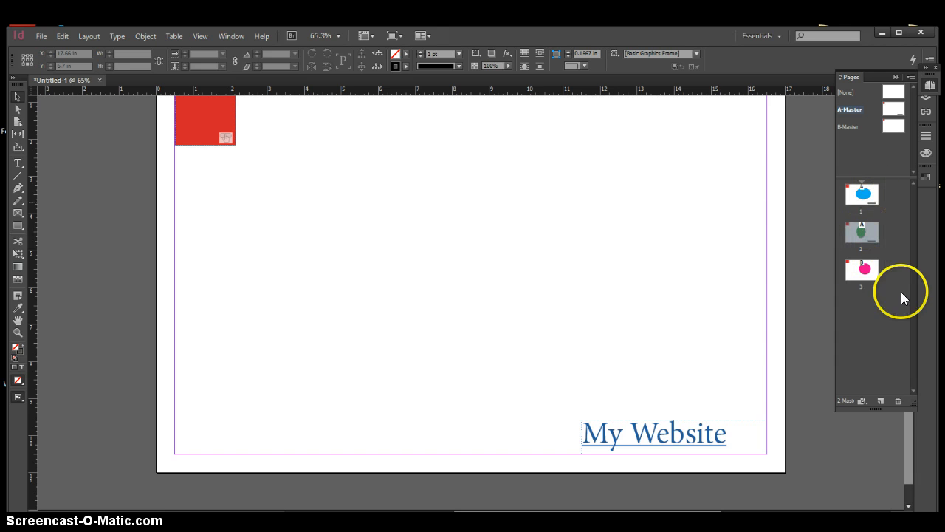
left_click(865, 274)
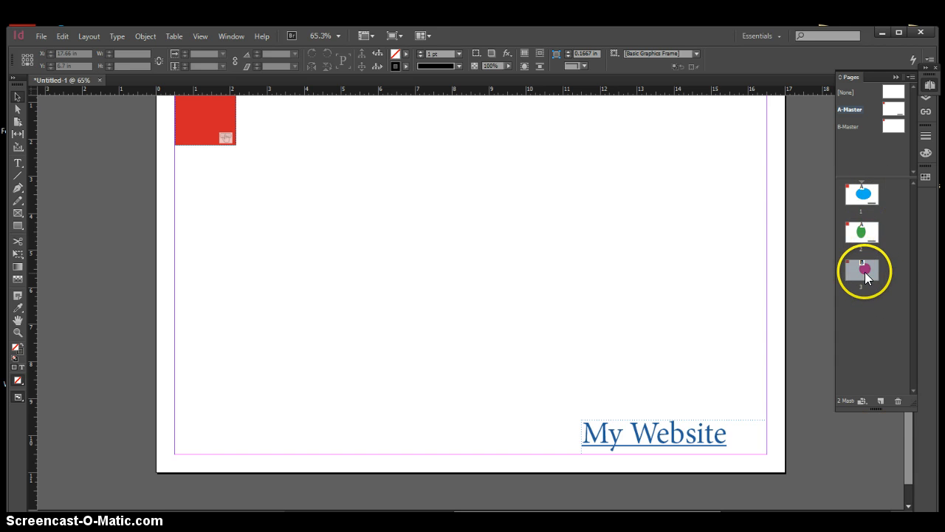
left_click(889, 127)
Copy the "My Website" text frame from A-Master onto B-Master and place it at the lower-right margin corner
left_click(680, 428)
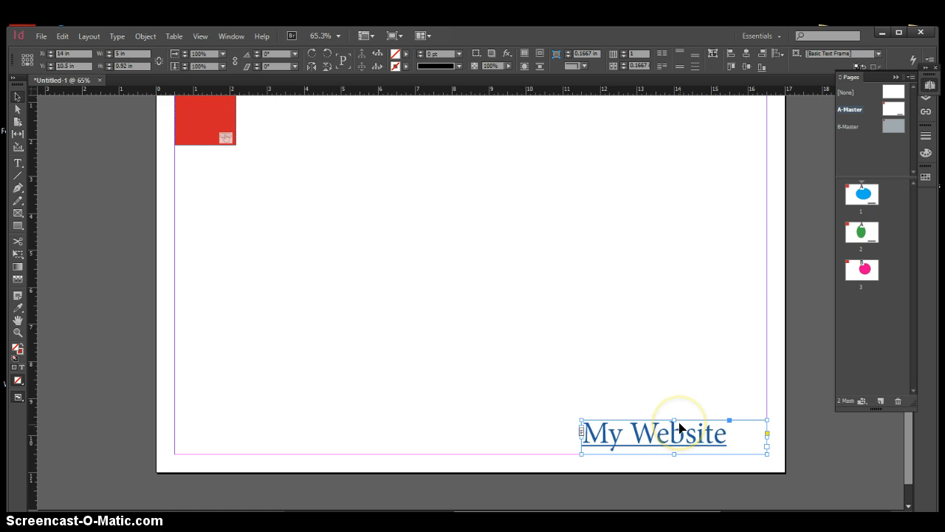
double_click(894, 128)
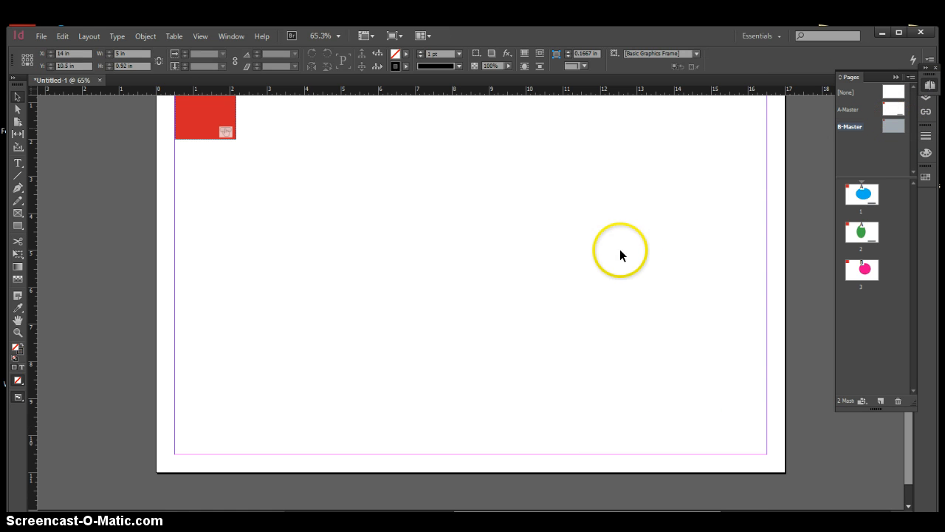
key("ctrl+v")
left_click_drag(512, 302, 748, 441)
left_click(688, 366)
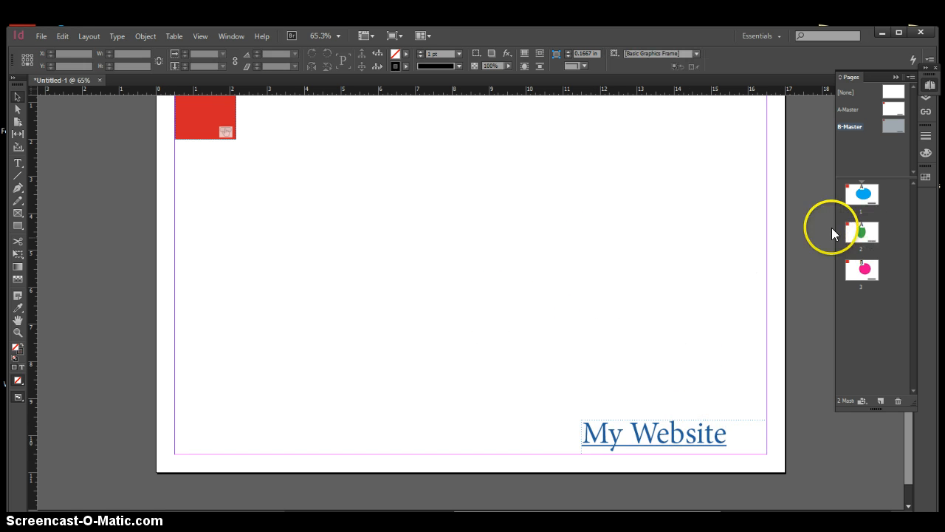
Export all pages as an interactive PDF named Untitled-1.pdf to the Desktop, replacing the existing file
left_click(41, 33)
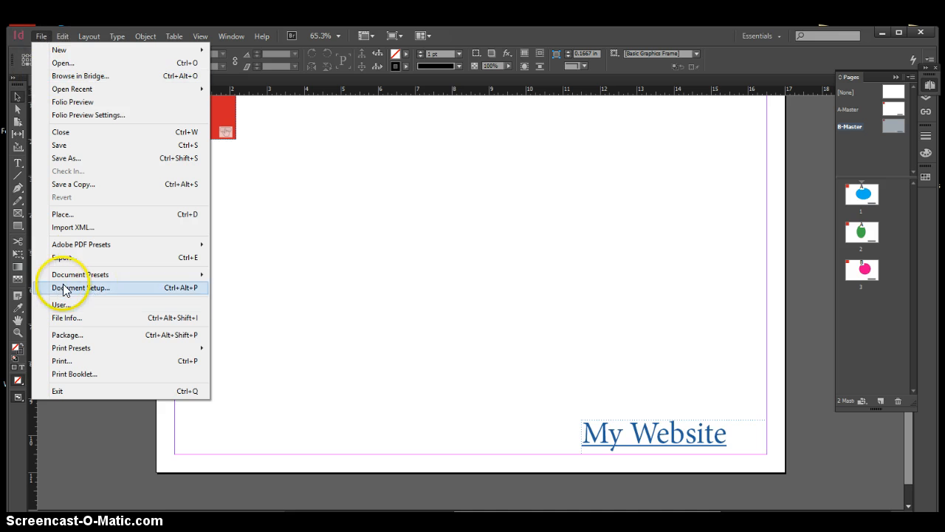
left_click(79, 256)
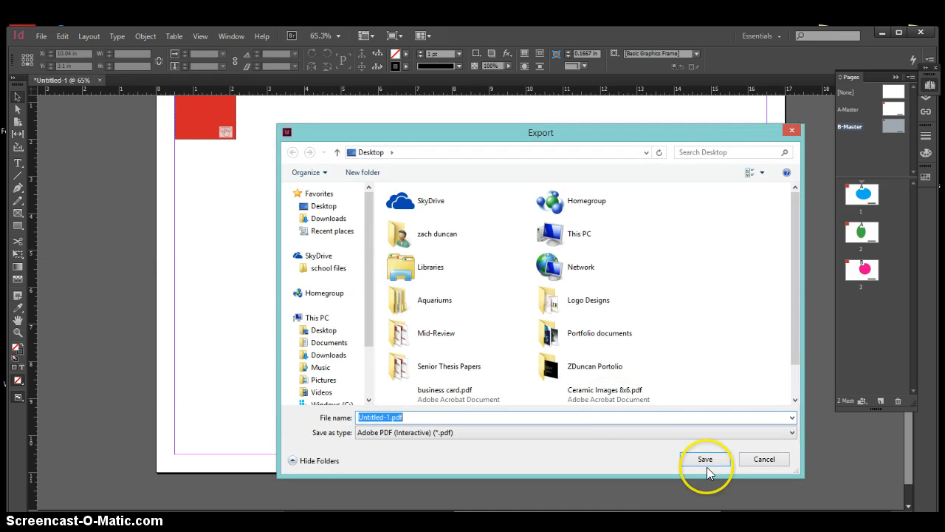
left_click(704, 460)
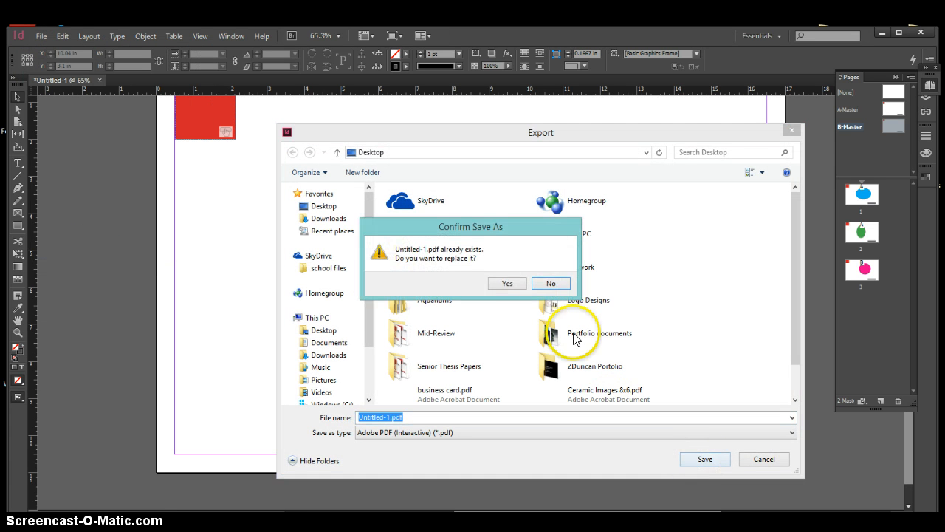
left_click(508, 285)
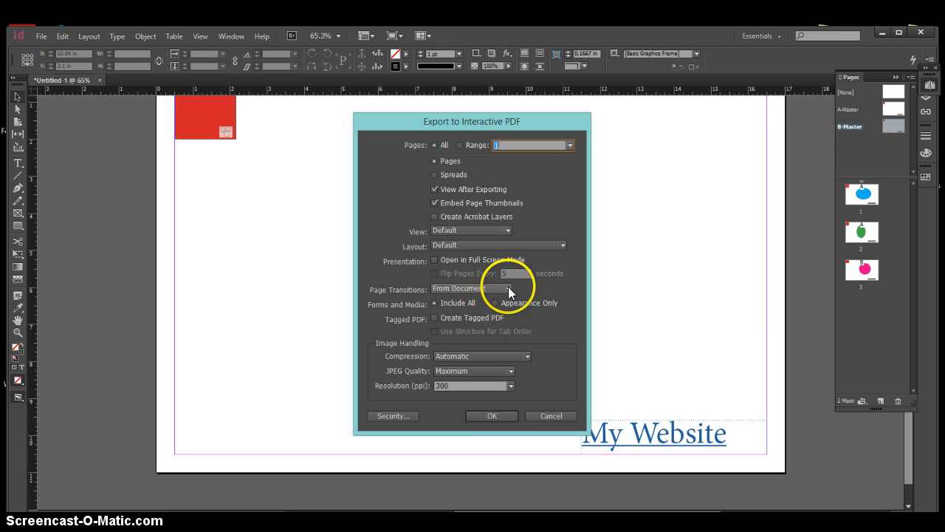
left_click(492, 416)
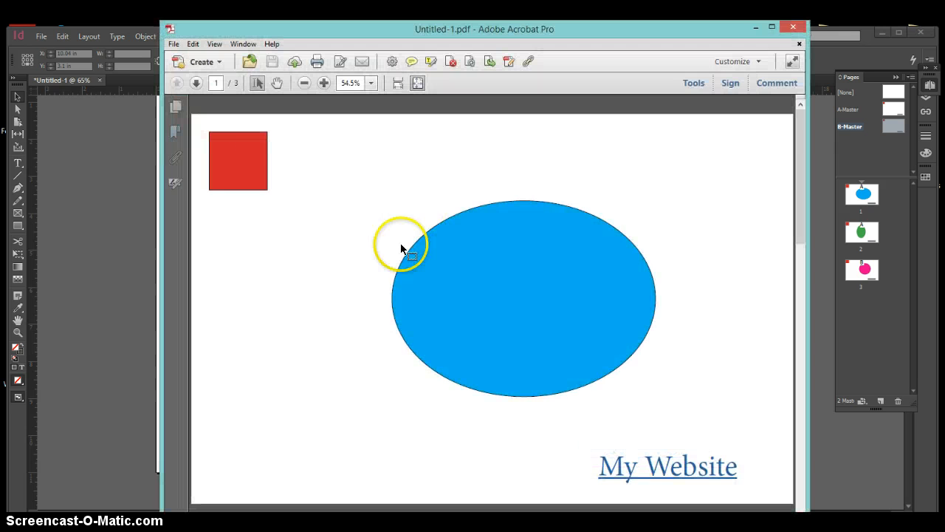
Test the exported PDF by advancing to page 3 with the red button, following the "My Website" link, and closing the opened web page
left_click(240, 160)
left_click(239, 155)
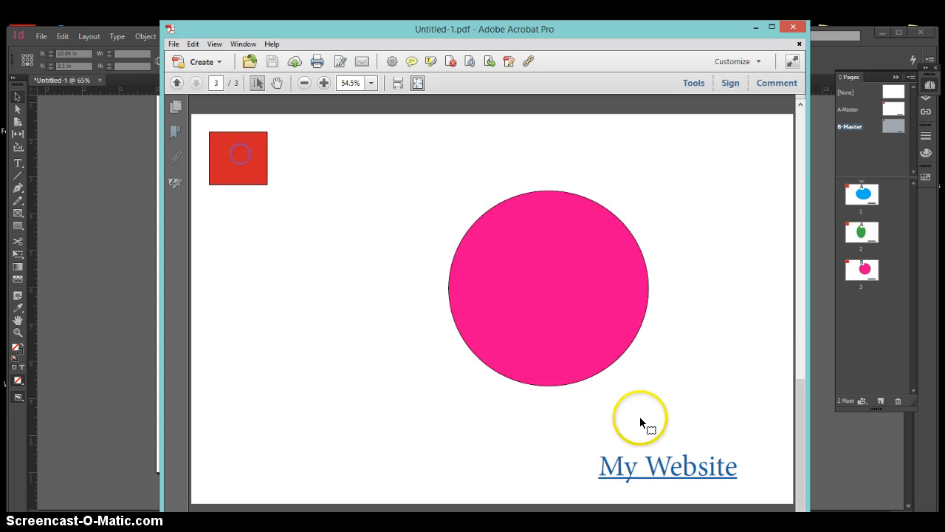
left_click(675, 481)
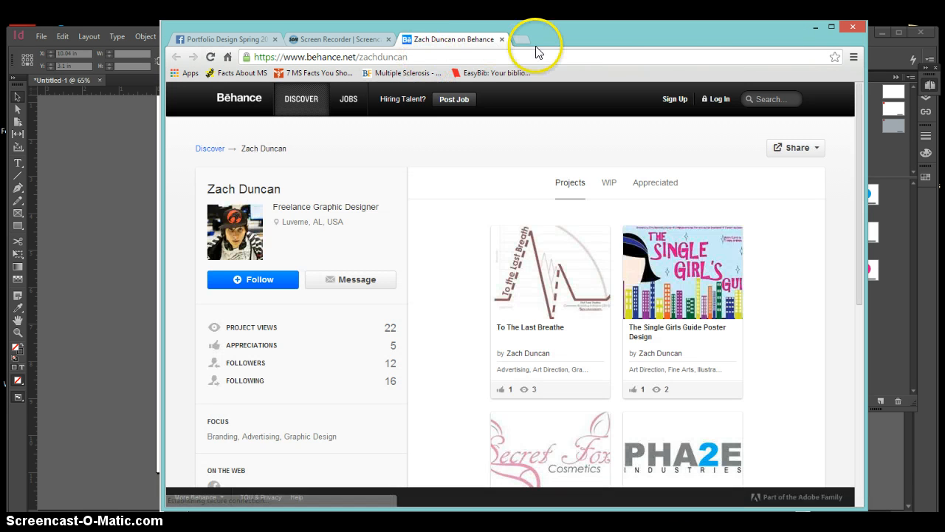
left_click(502, 39)
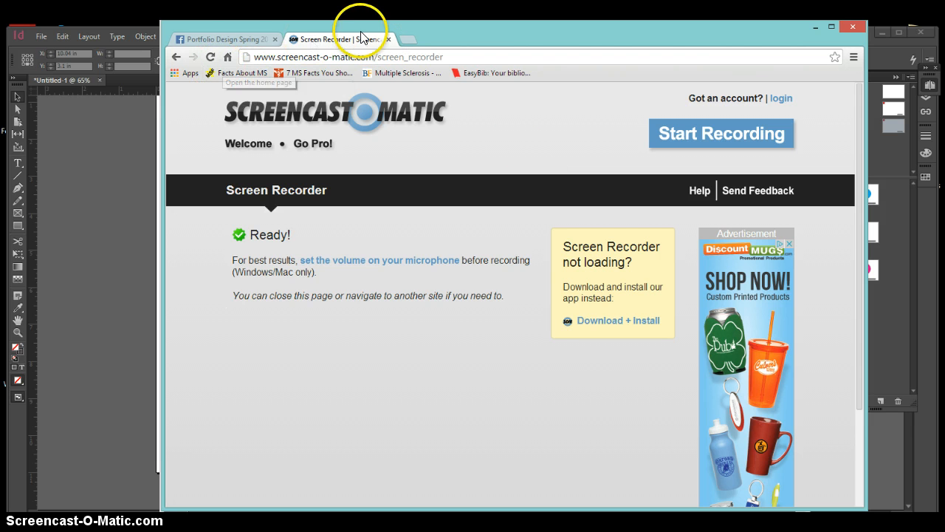
left_click(244, 40)
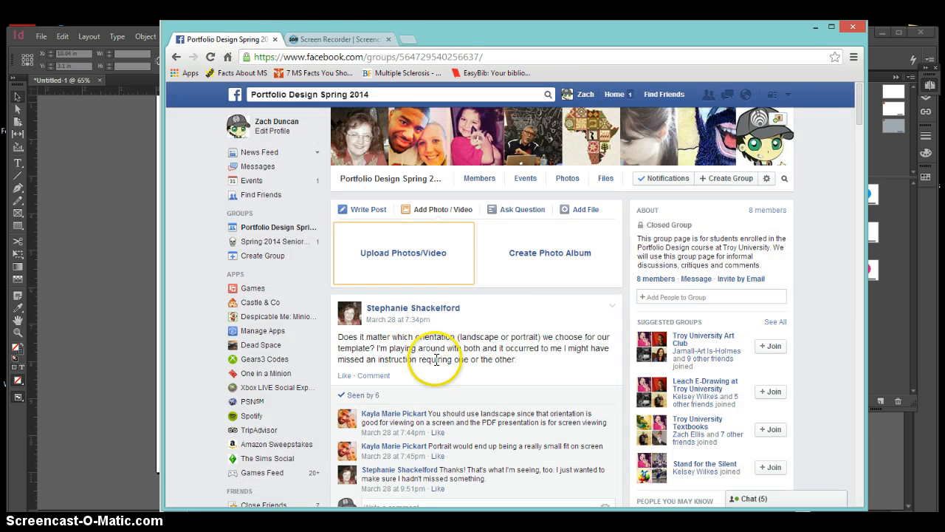
left_click(352, 38)
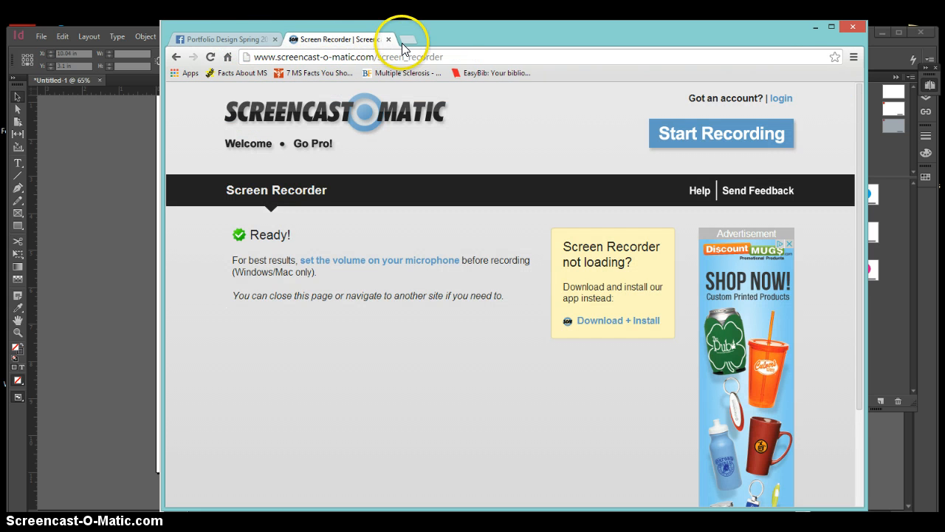